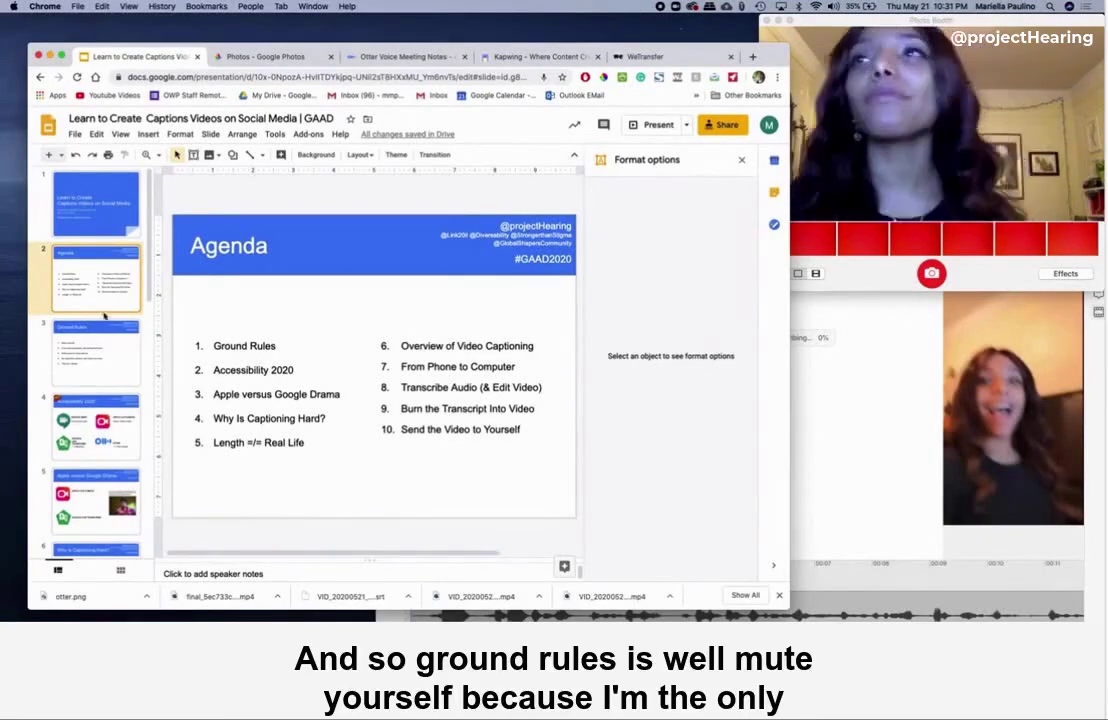
Show the Ground Rules and Accessibility 2020 slides, and close the Format options pane to enlarge the slide view.
left_click(87, 346)
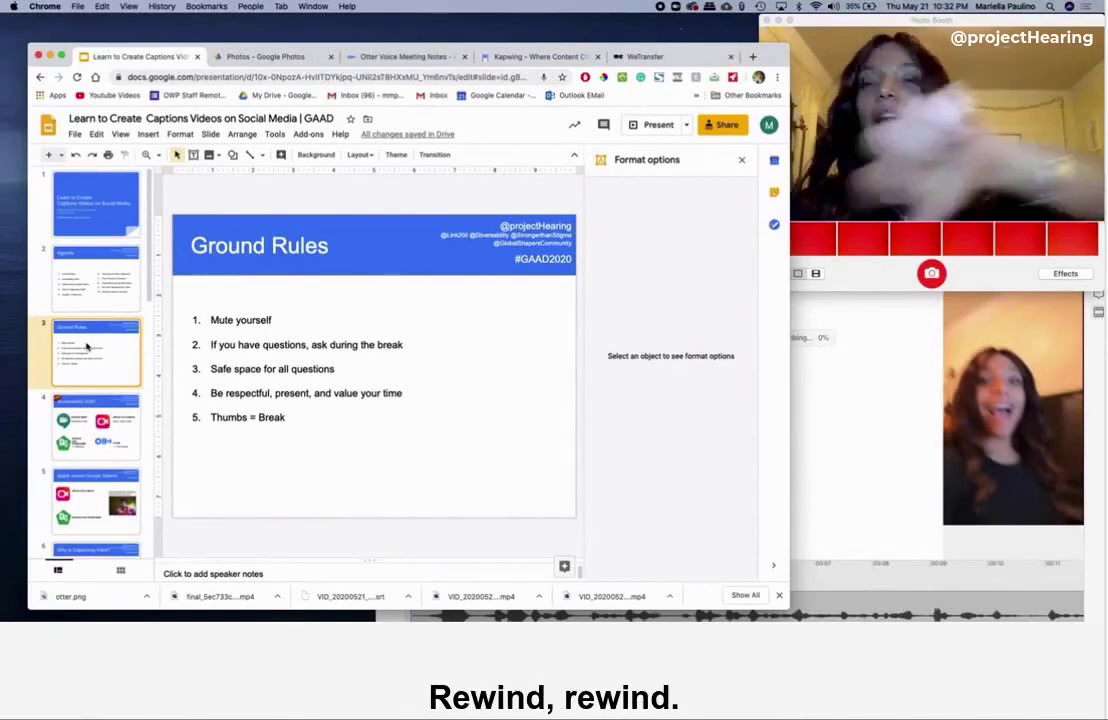
left_click(112, 450)
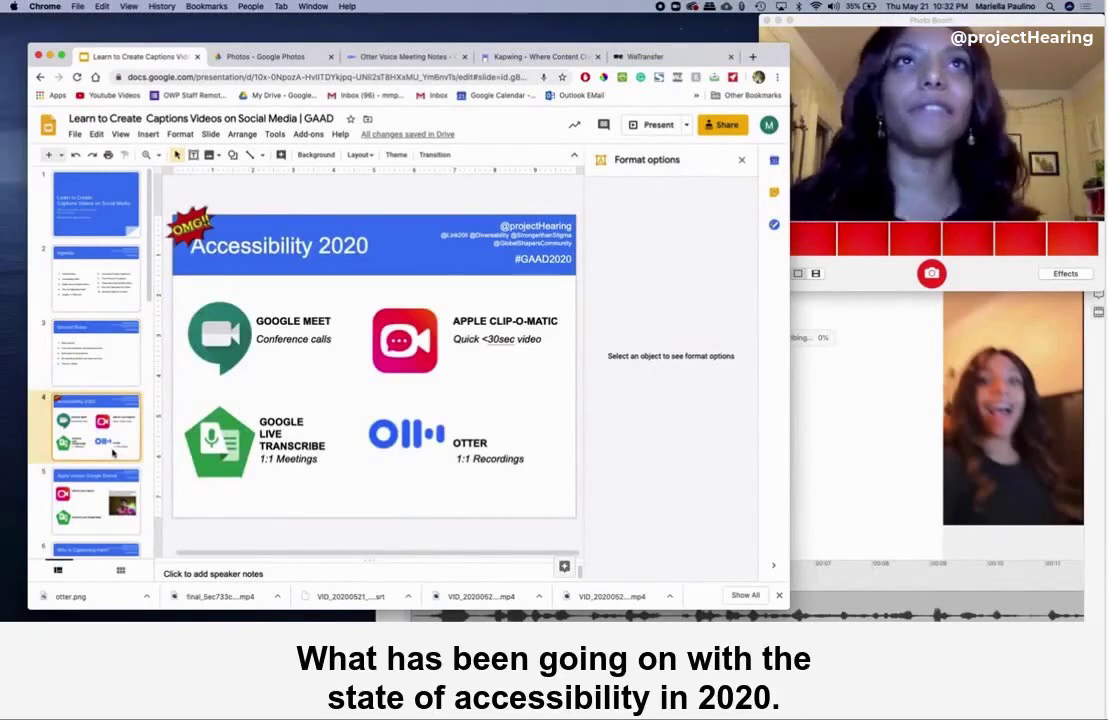
left_click(741, 160)
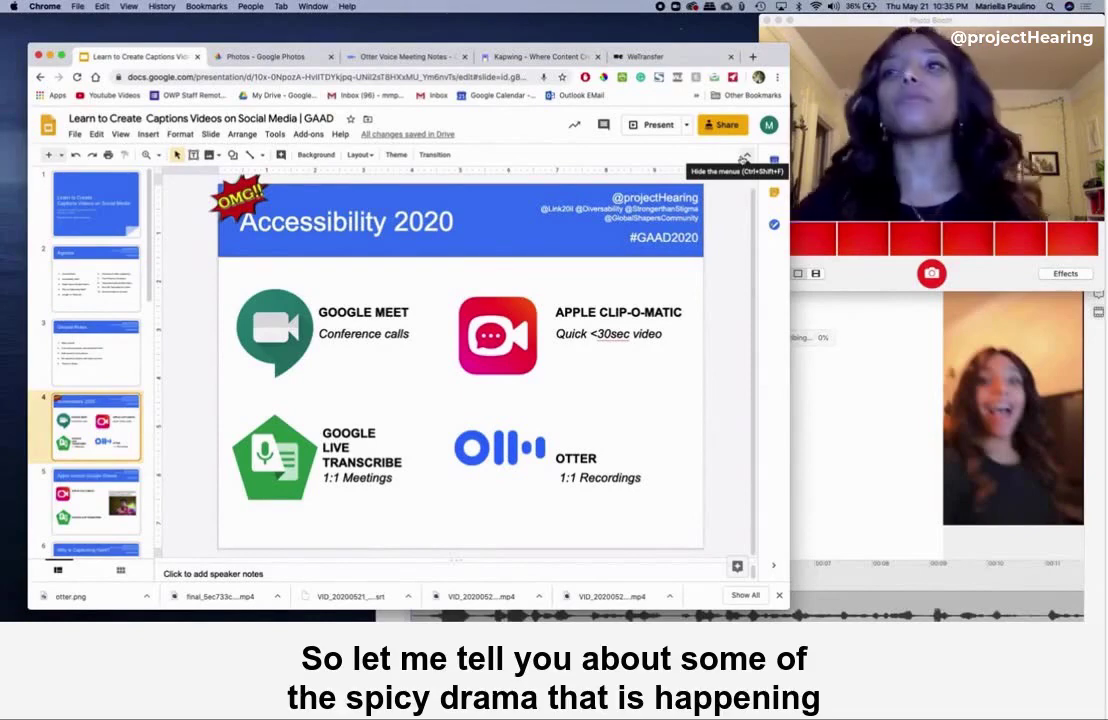
Go through the slides from Apple versus Google Drama to Phone to Computer, including both Overview of Captioning slides.
key("Down")
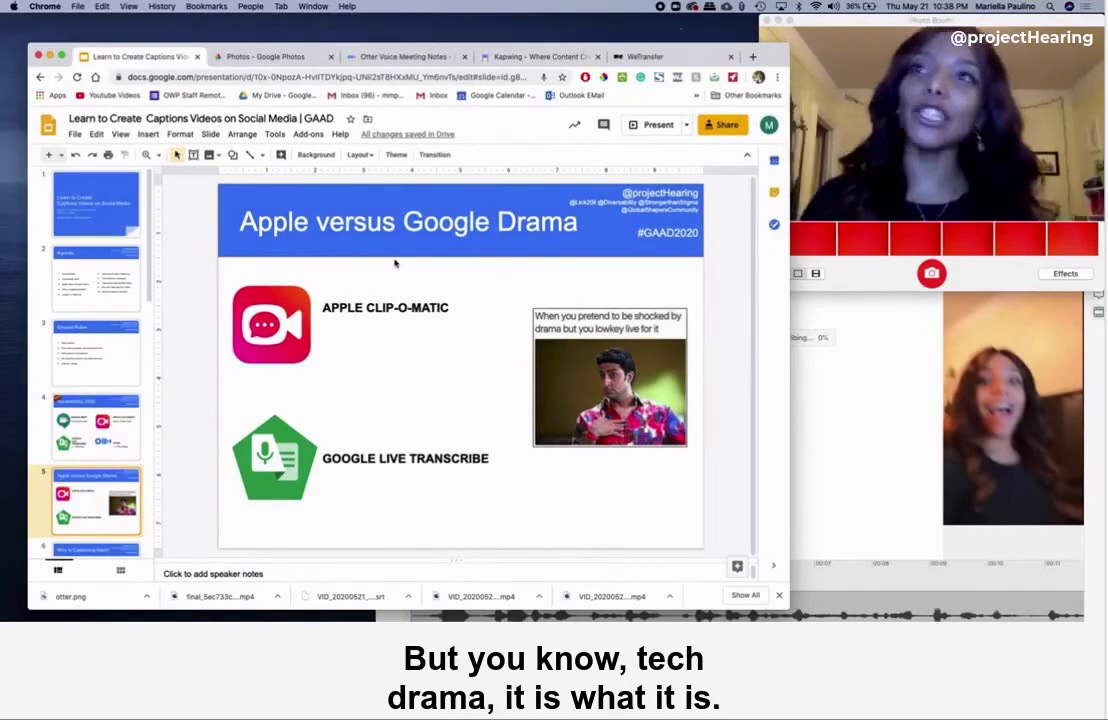
key("Down")
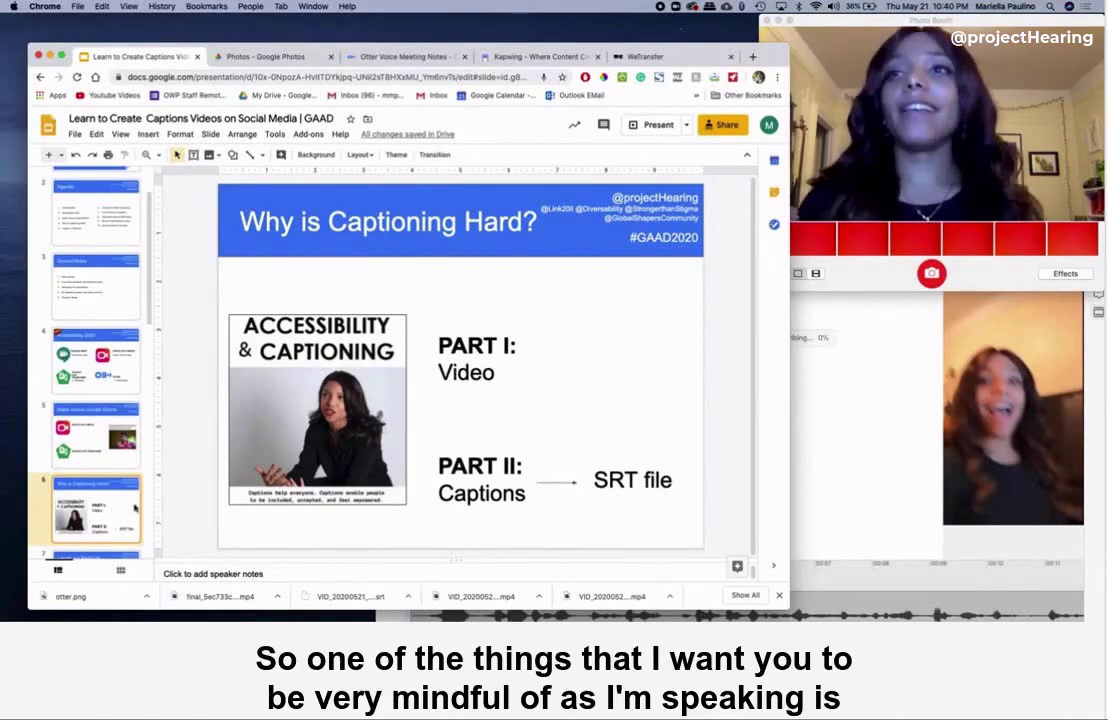
key("Down")
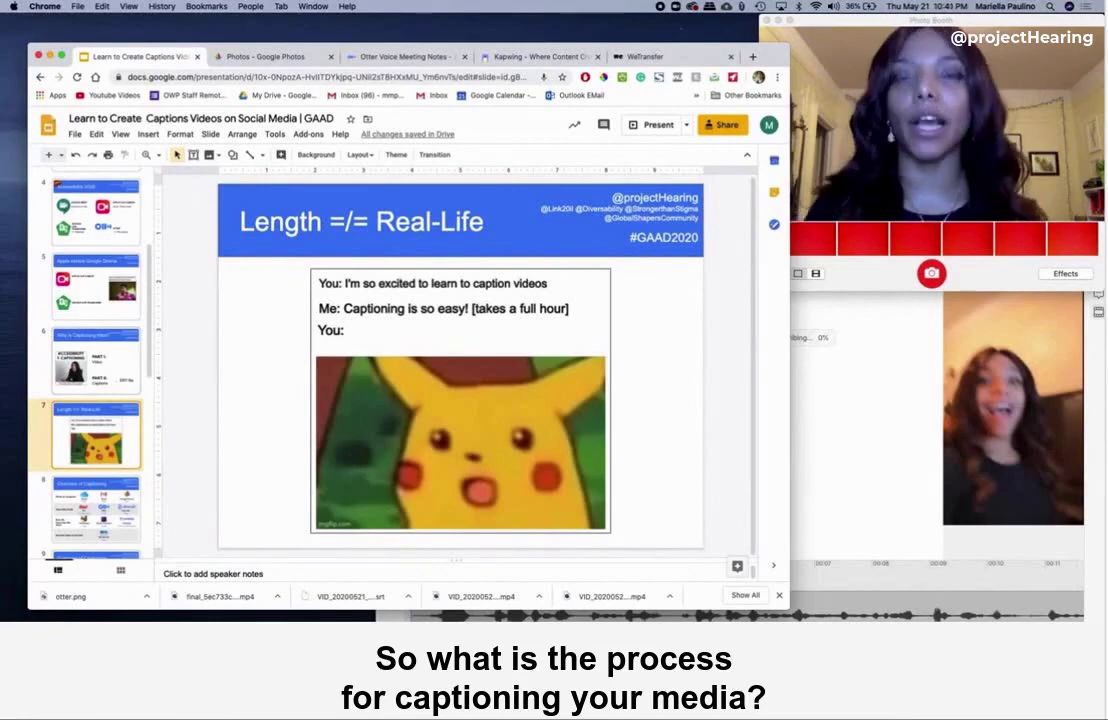
left_click(64, 530)
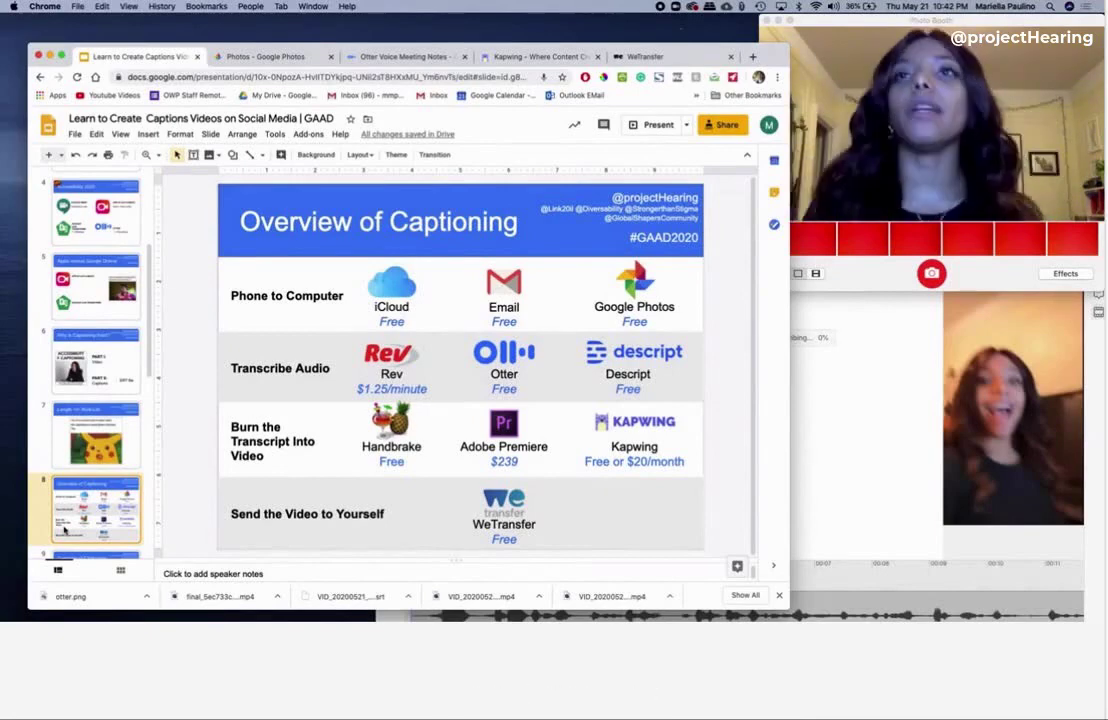
key("Down")
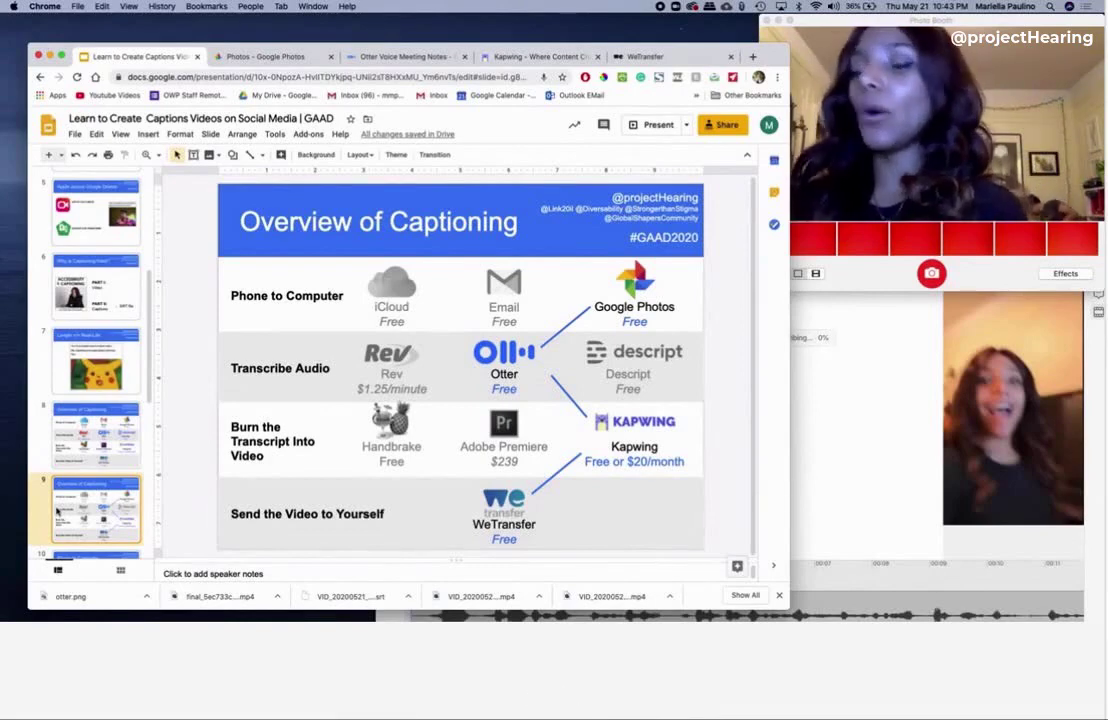
key("Down")
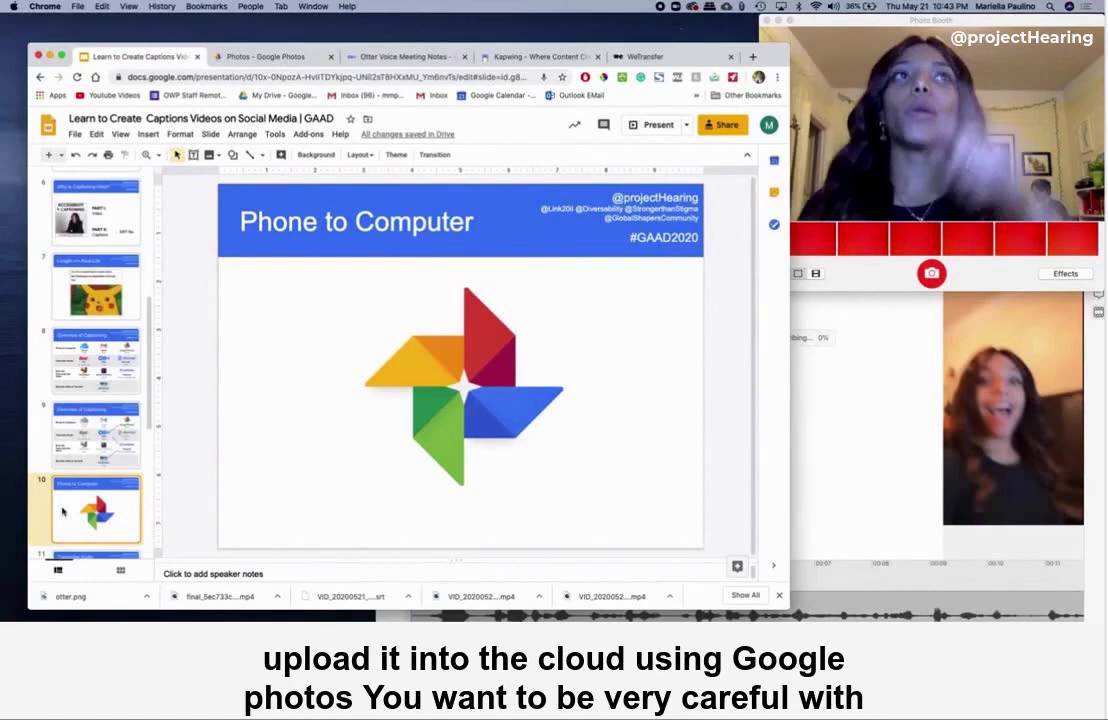
key("Up")
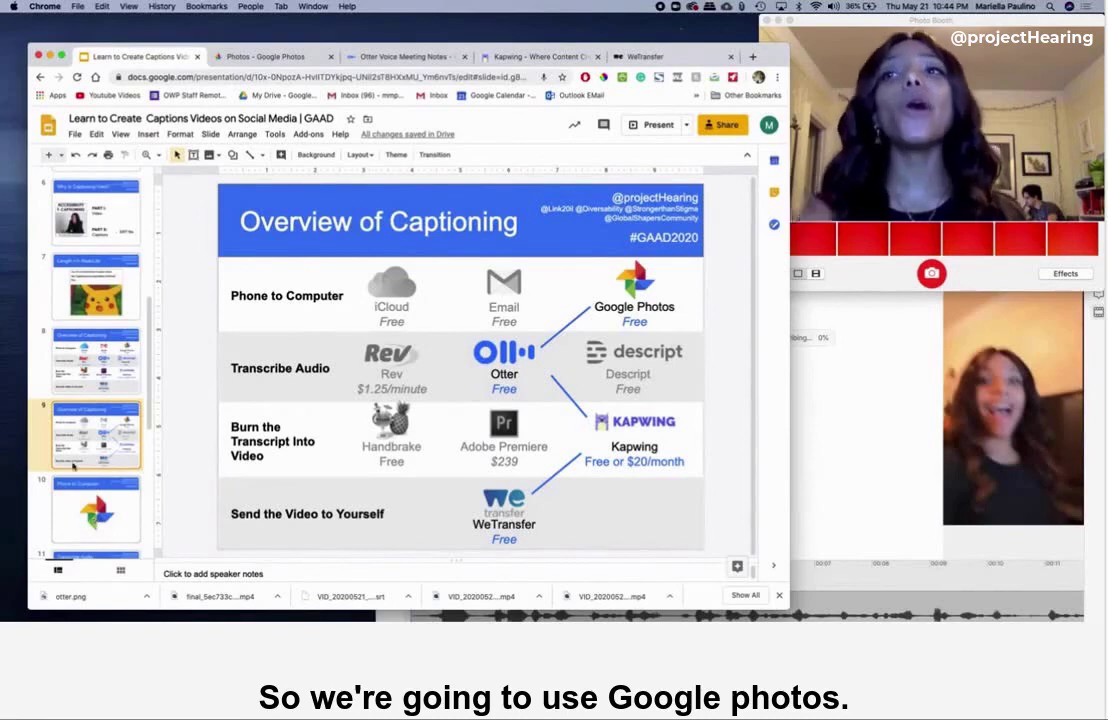
key("Down")
scroll(80, 448, "down", 1)
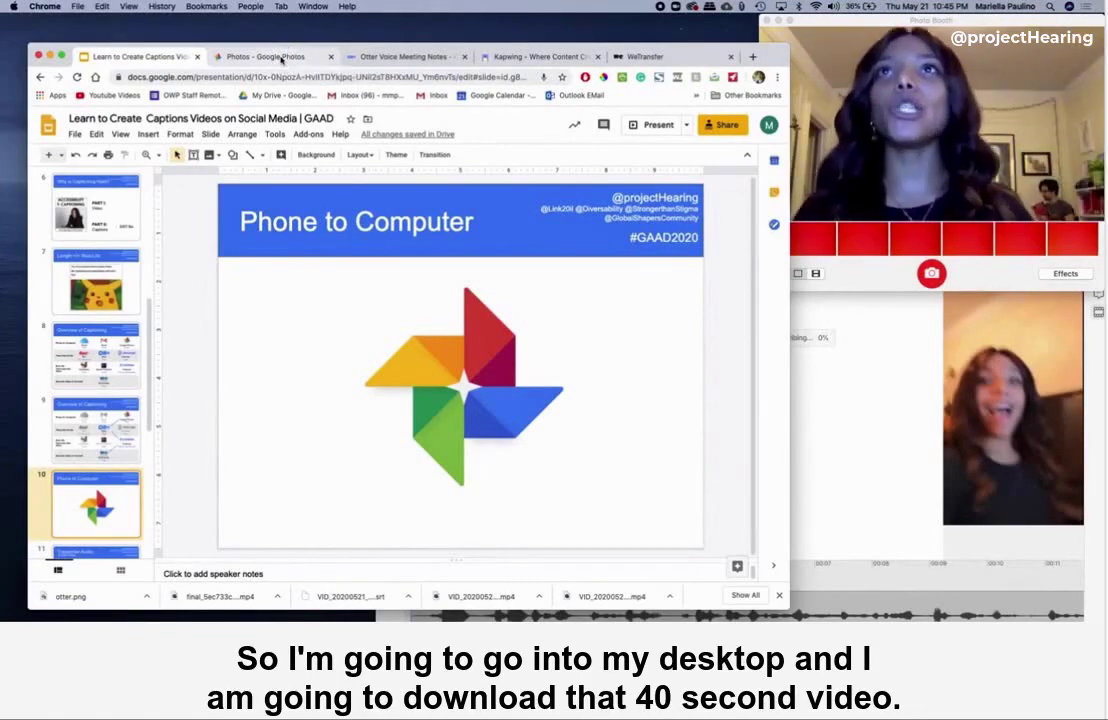
Switch to Google Photos, open today's 40-second video, pause its playback and download it.
left_click(282, 58)
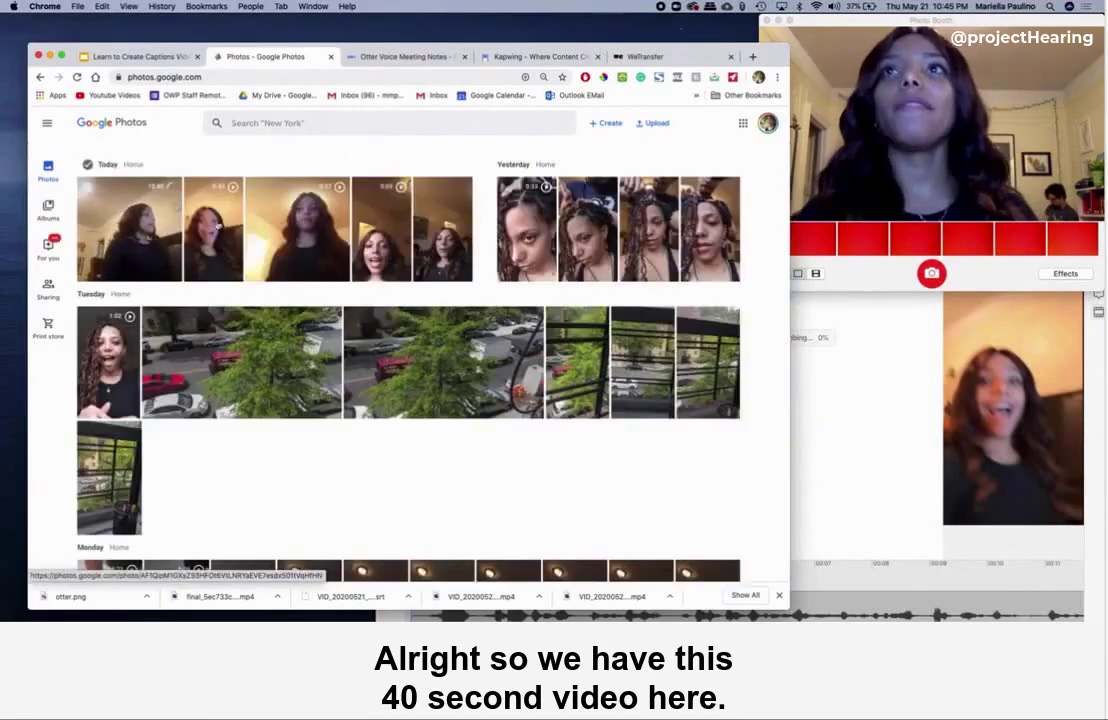
left_click(218, 226)
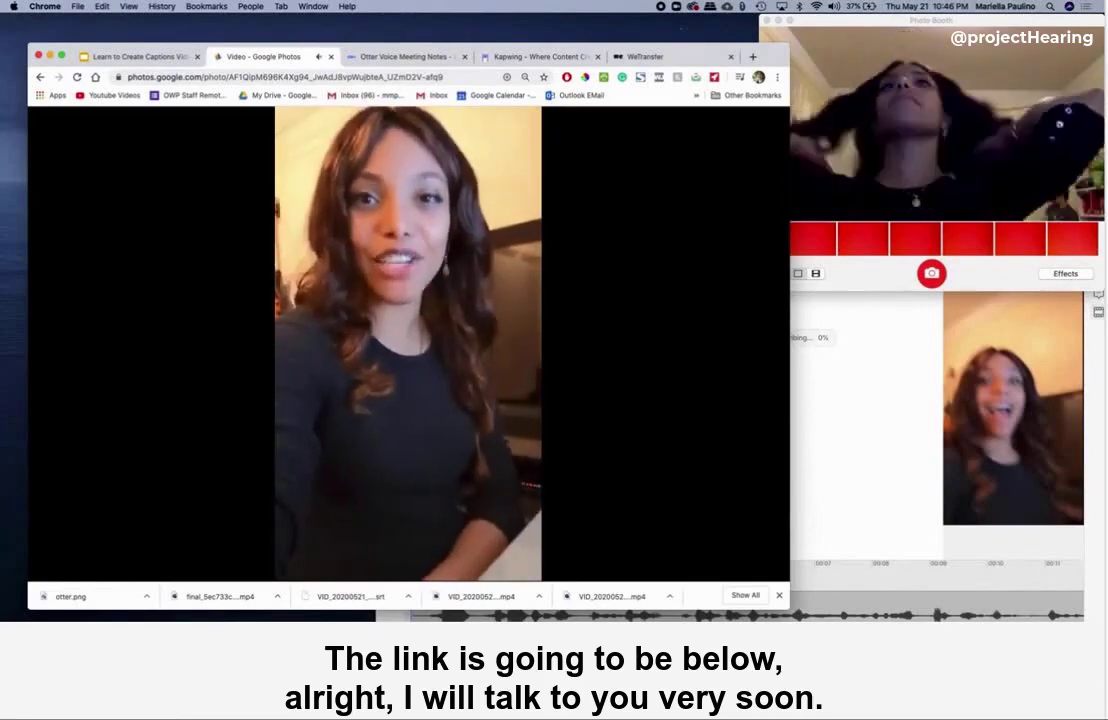
mouse_move(405, 285)
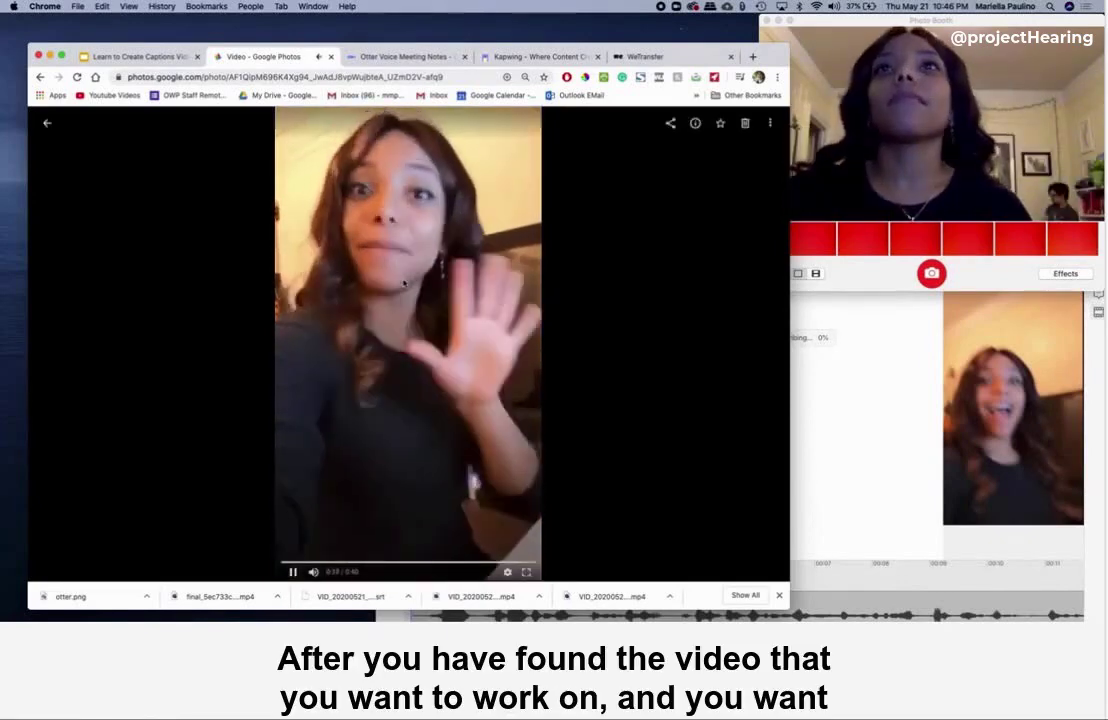
left_click(540, 358)
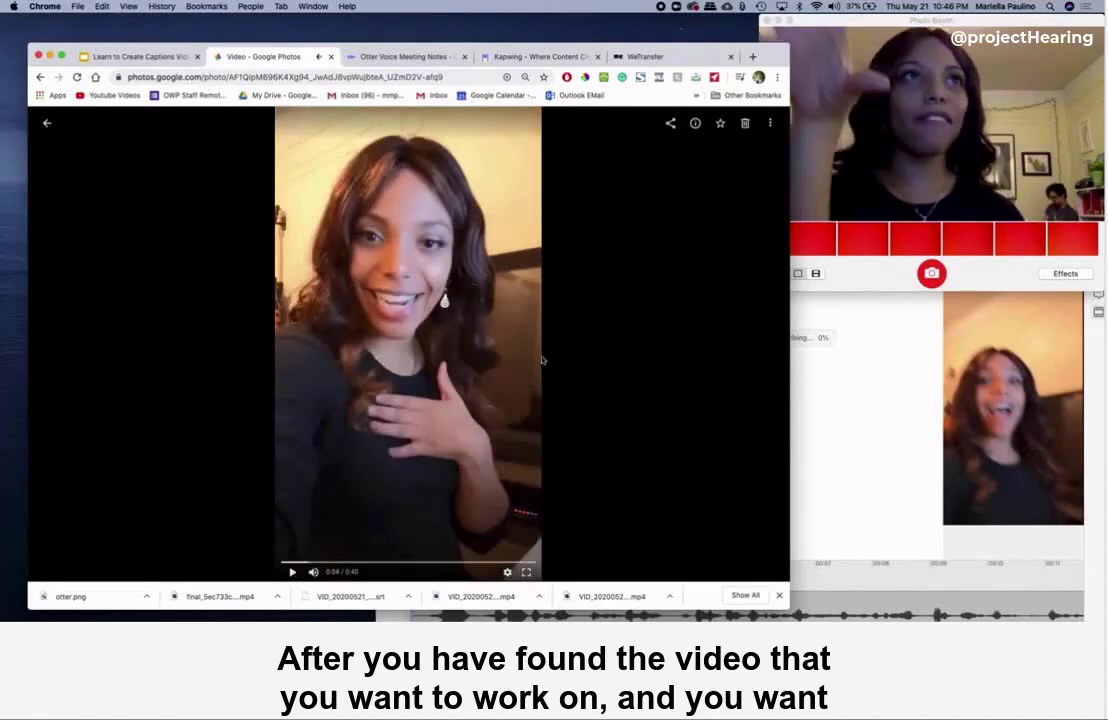
left_click(772, 122)
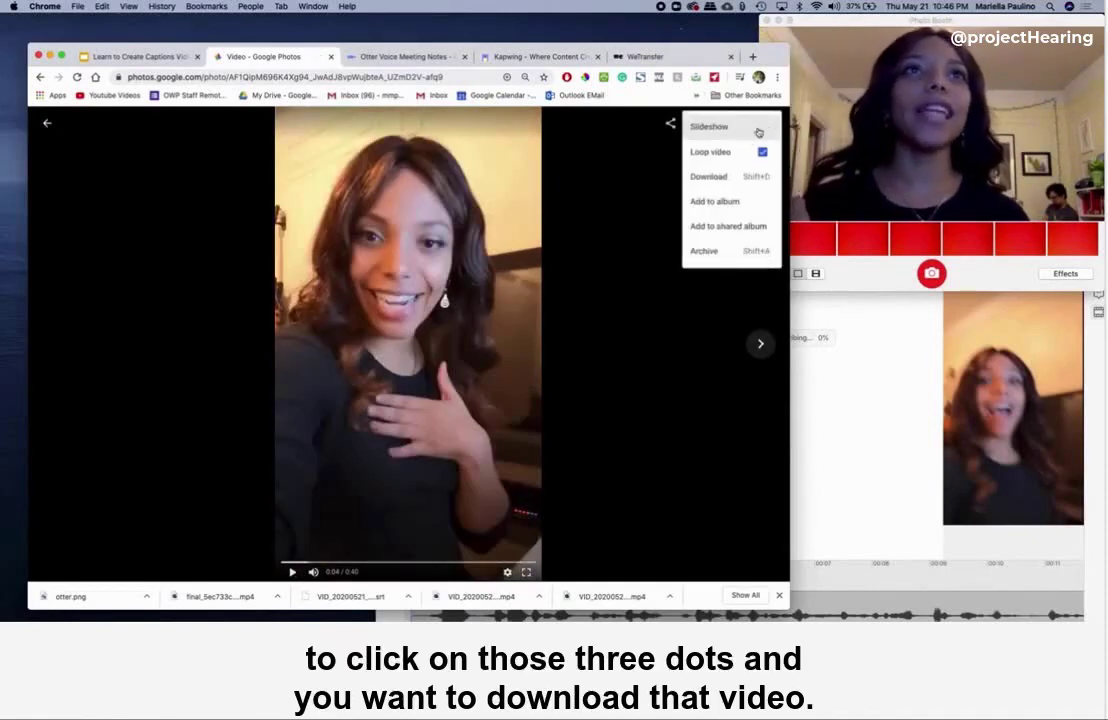
left_click(712, 177)
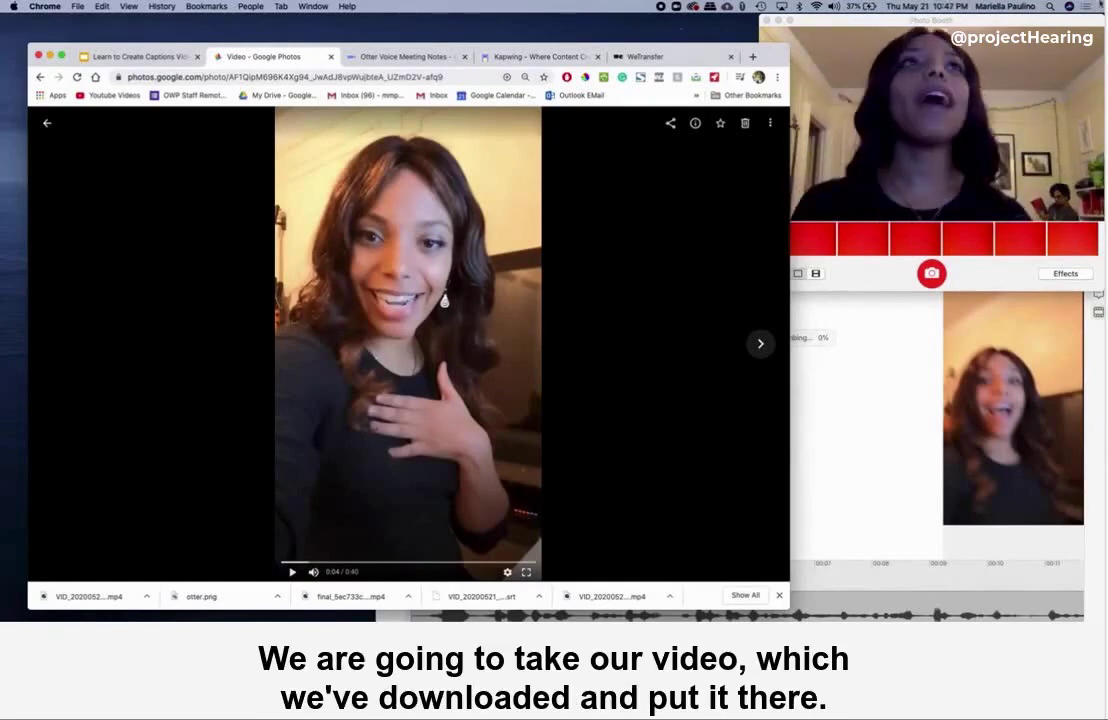
Move the Photo Booth window aside and place the newly downloaded video file on the desktop.
left_click_drag(930, 20, 580, 20)
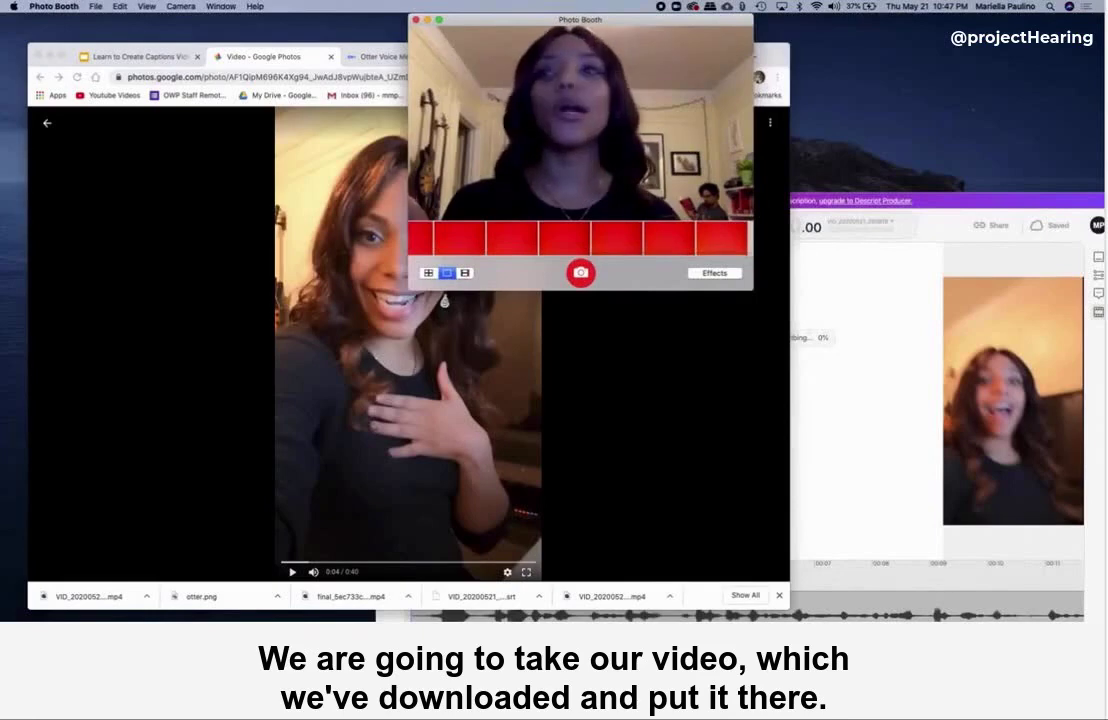
left_click(87, 596)
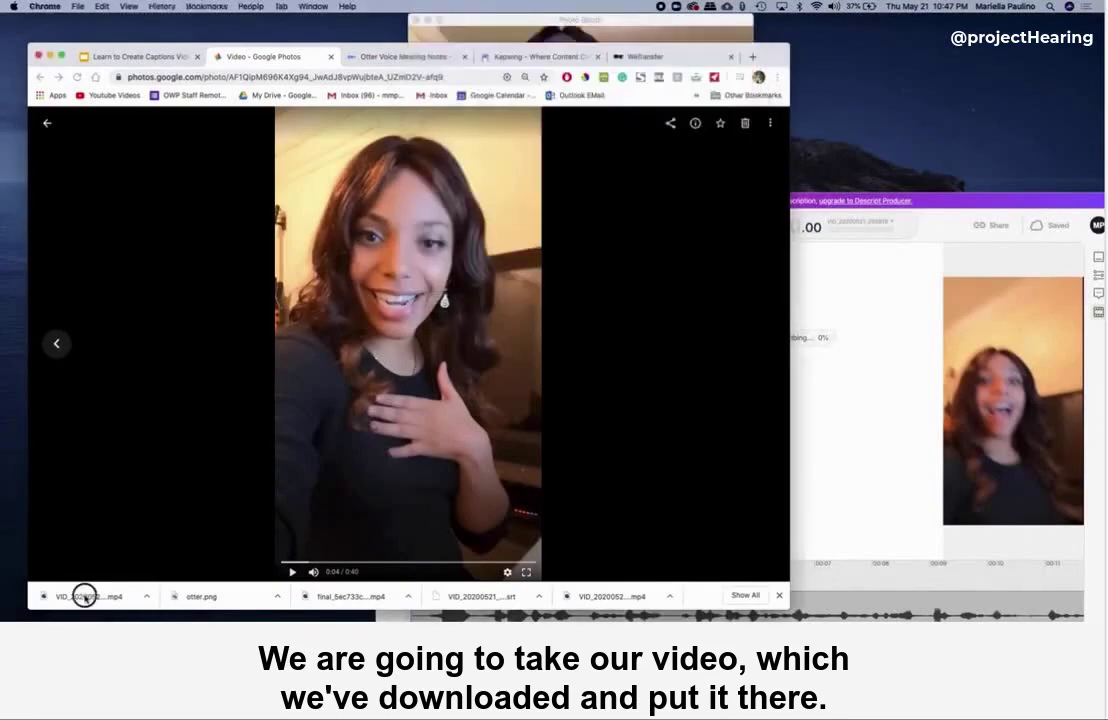
left_click_drag(1043, 103, 1054, 48)
Rename the video file on the desktop as CaptionVideo.
right_click(1052, 55)
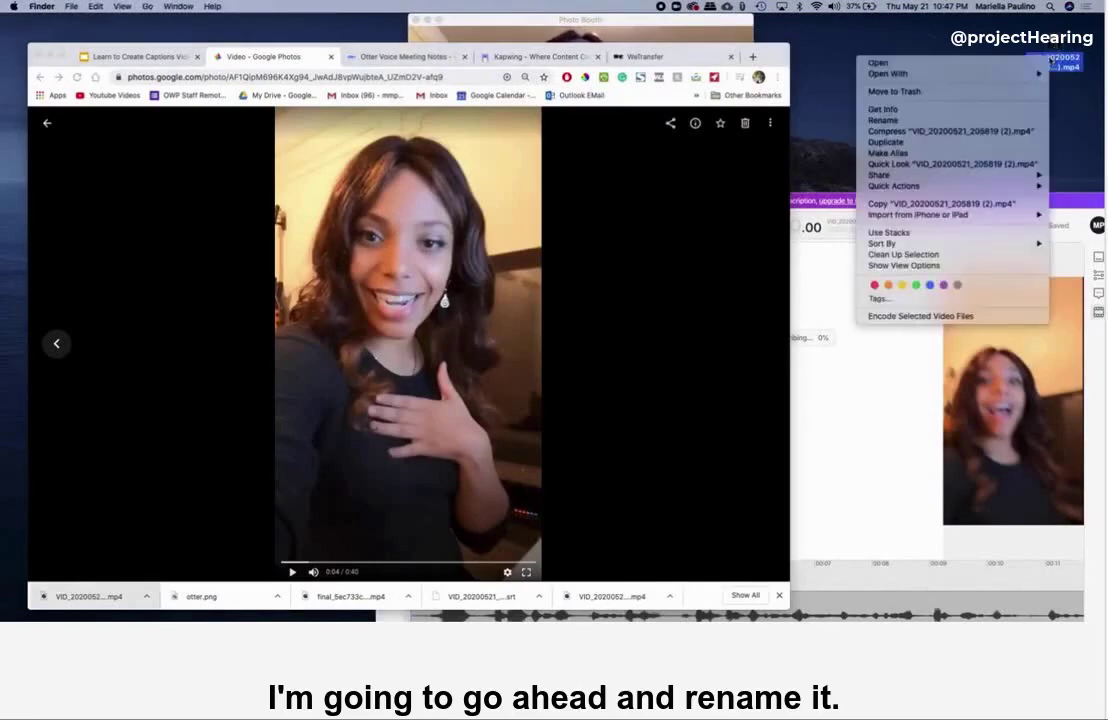
left_click(932, 110)
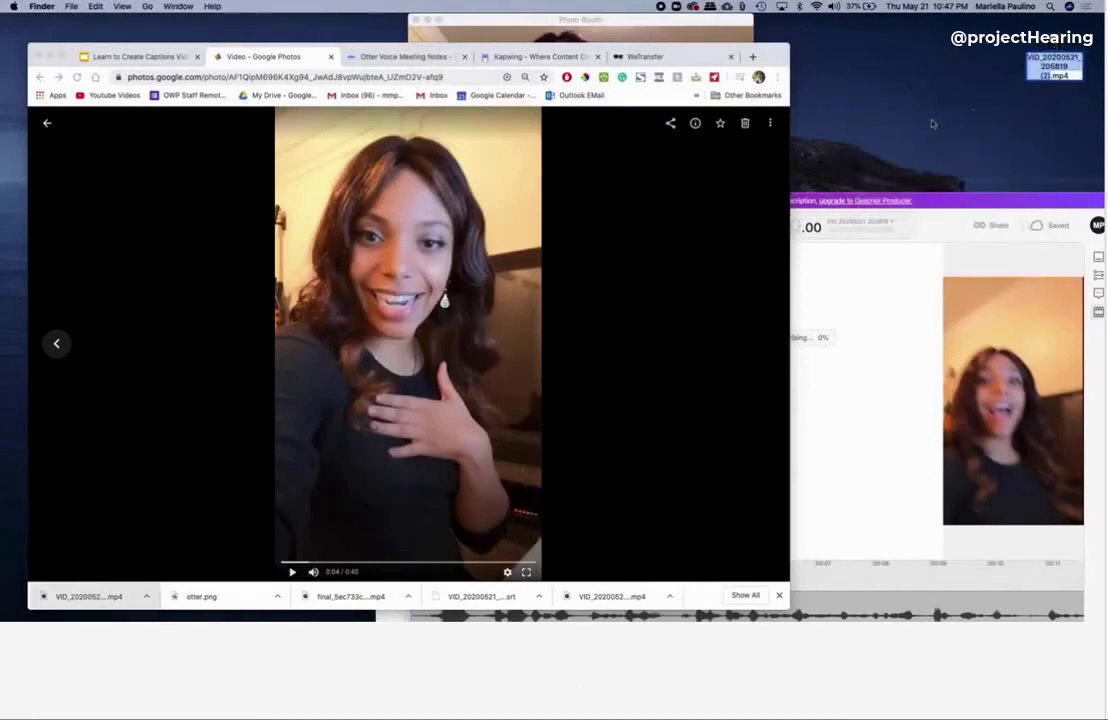
type("CaptionVideo")
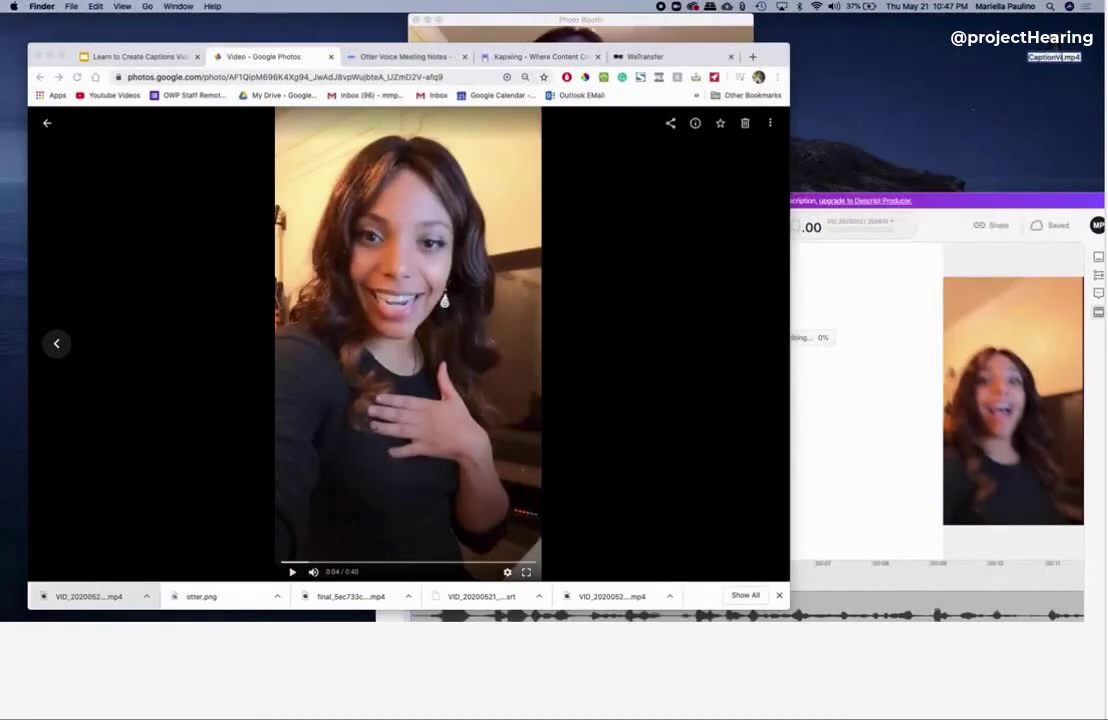
left_click(950, 113)
Rearrange the Photo Booth and browser windows to keep the desktop video file accessible, and switch to the Otter page.
left_click_drag(668, 26, 958, 12)
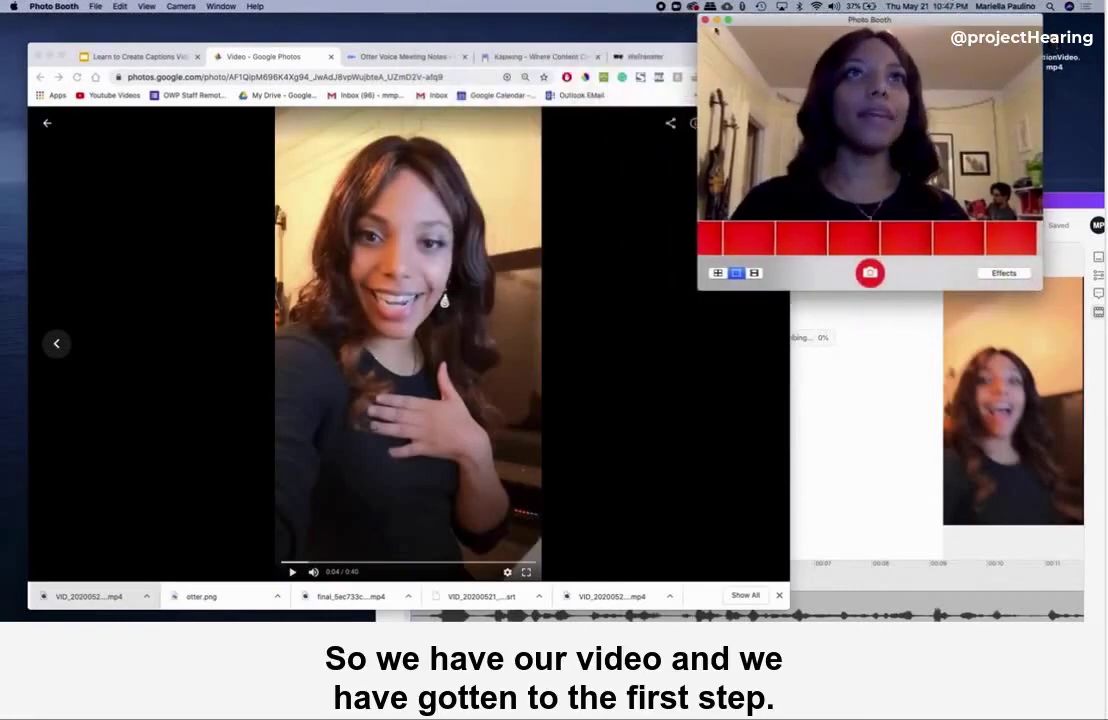
left_click_drag(581, 50, 559, 45)
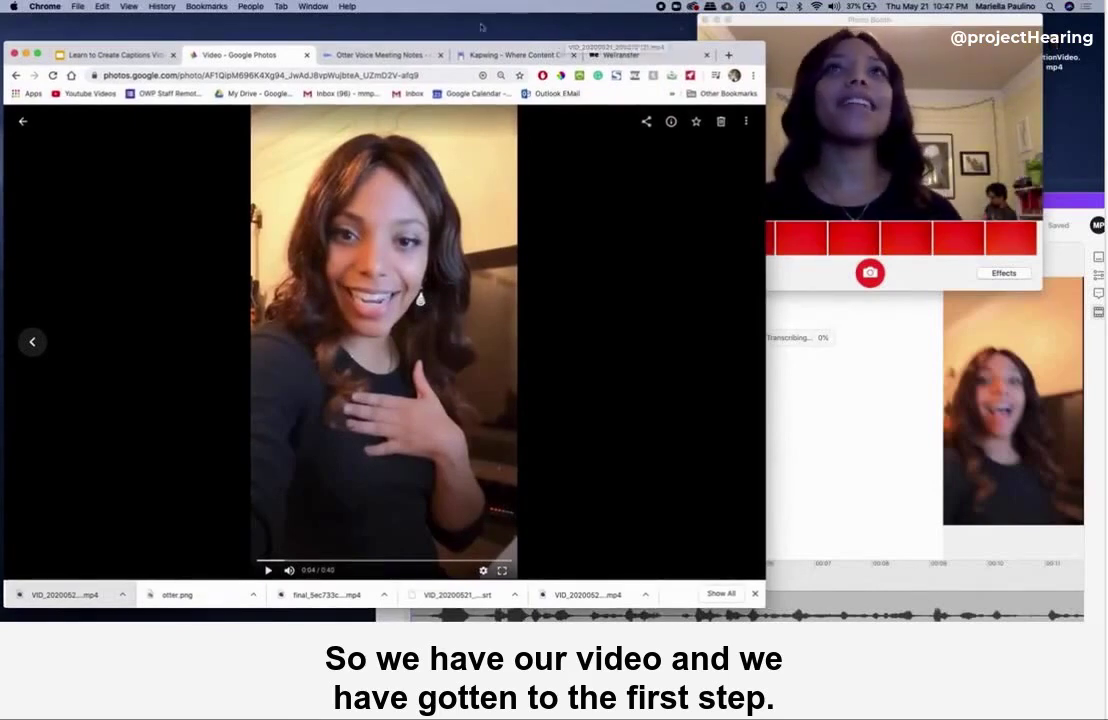
left_click(345, 57)
Show the Descript project window, and open descript.com through a web search for "descript" in a new browser tab.
left_click(1078, 203)
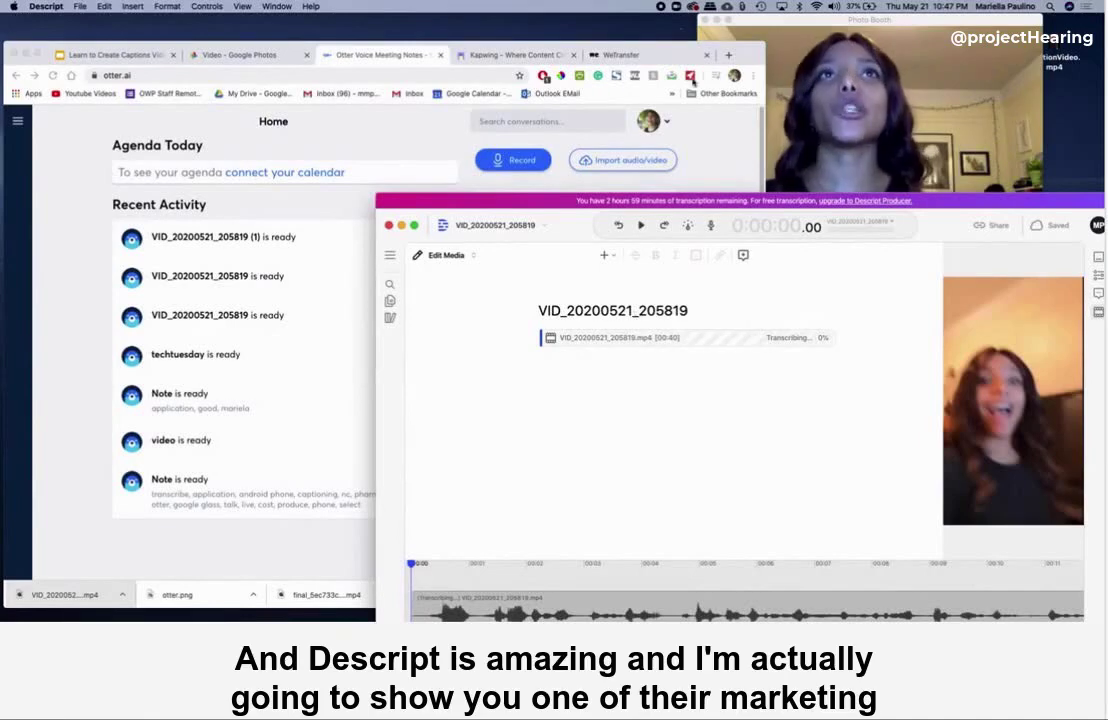
left_click(731, 56)
left_click(731, 56)
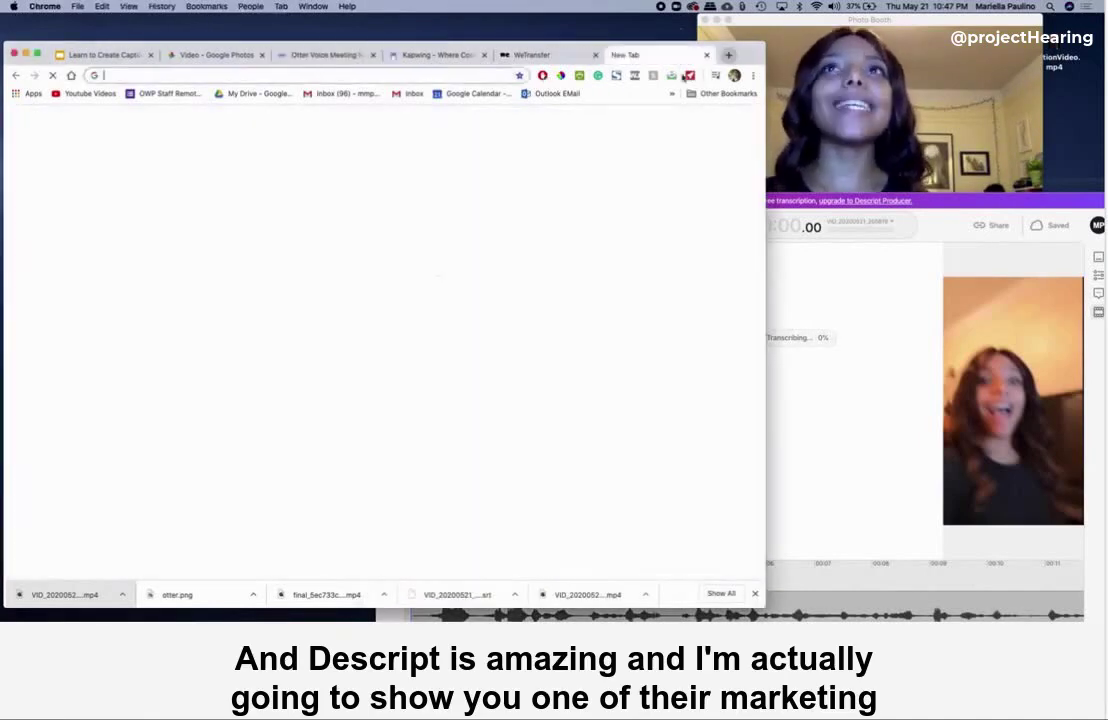
type("descript")
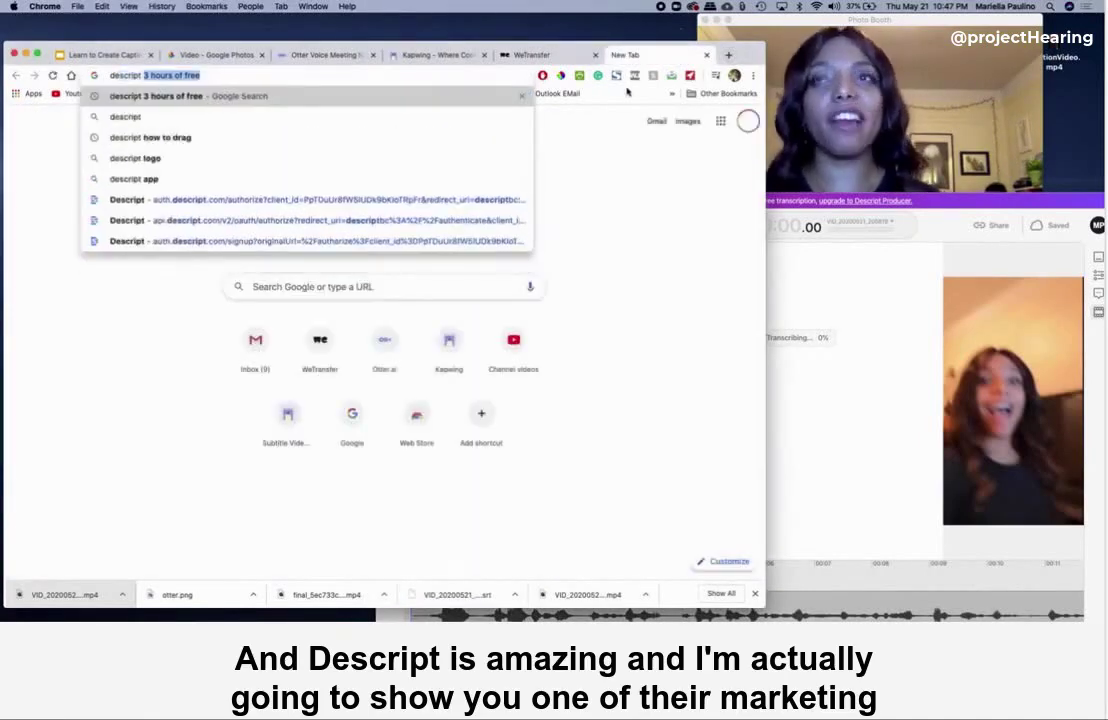
key("Delete")
key("Return")
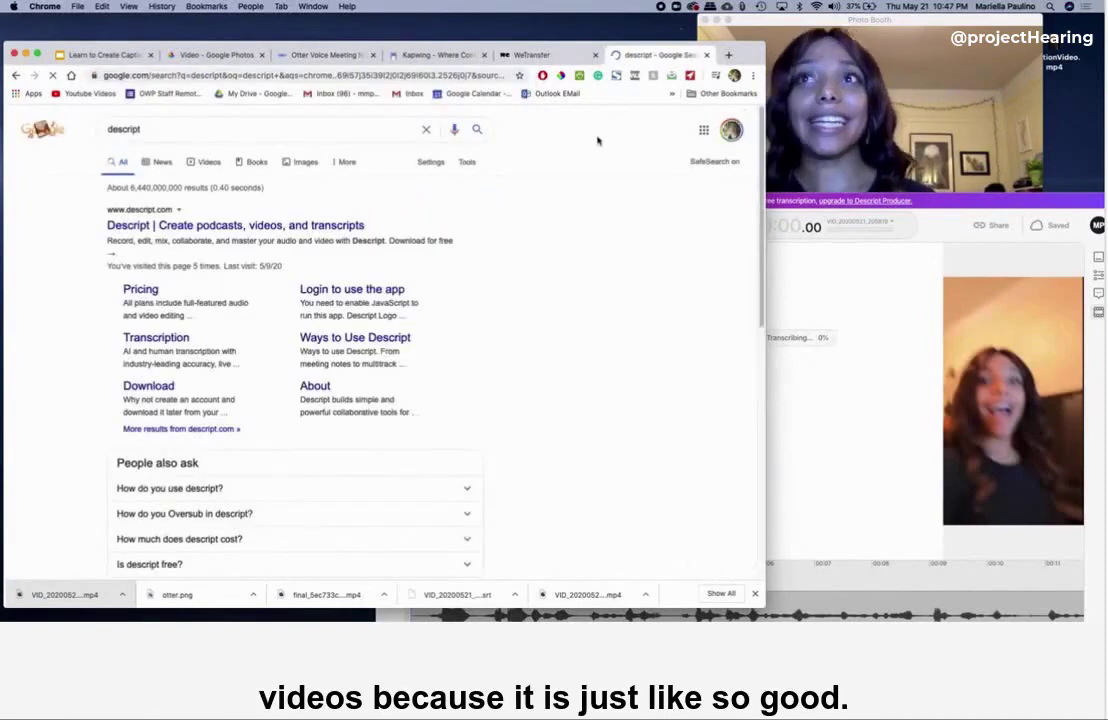
left_click(214, 227)
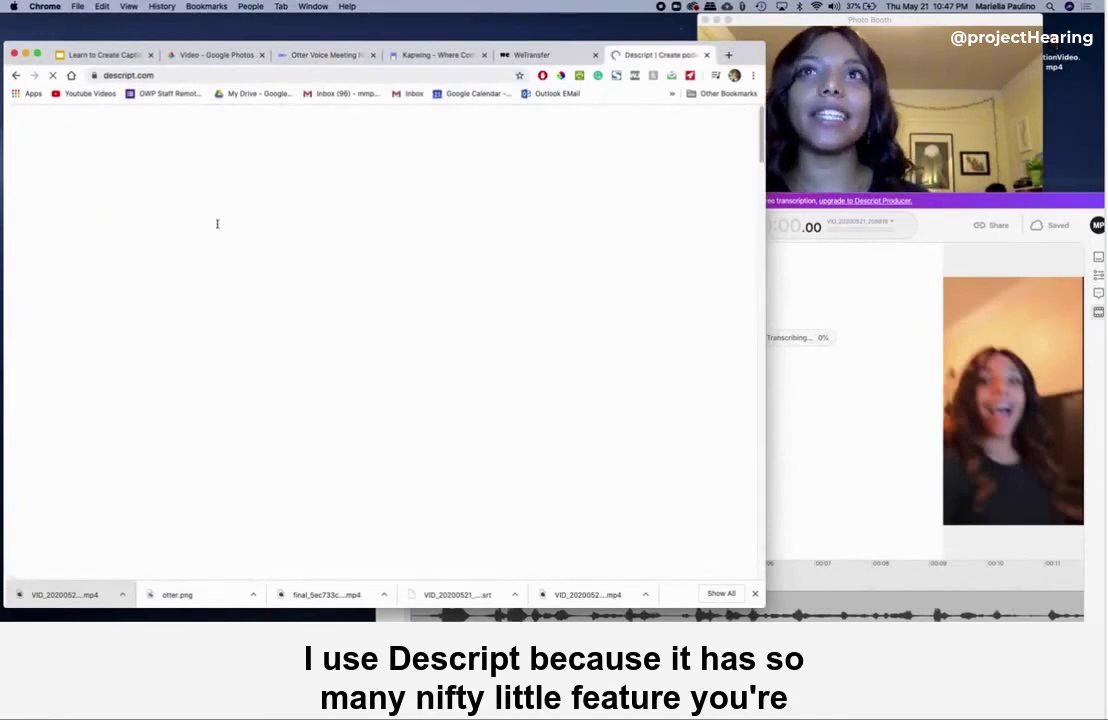
Play the Descript Podcast Studio marketing video from the homepage with closed captions turned on.
scroll(481, 400, "down", 5)
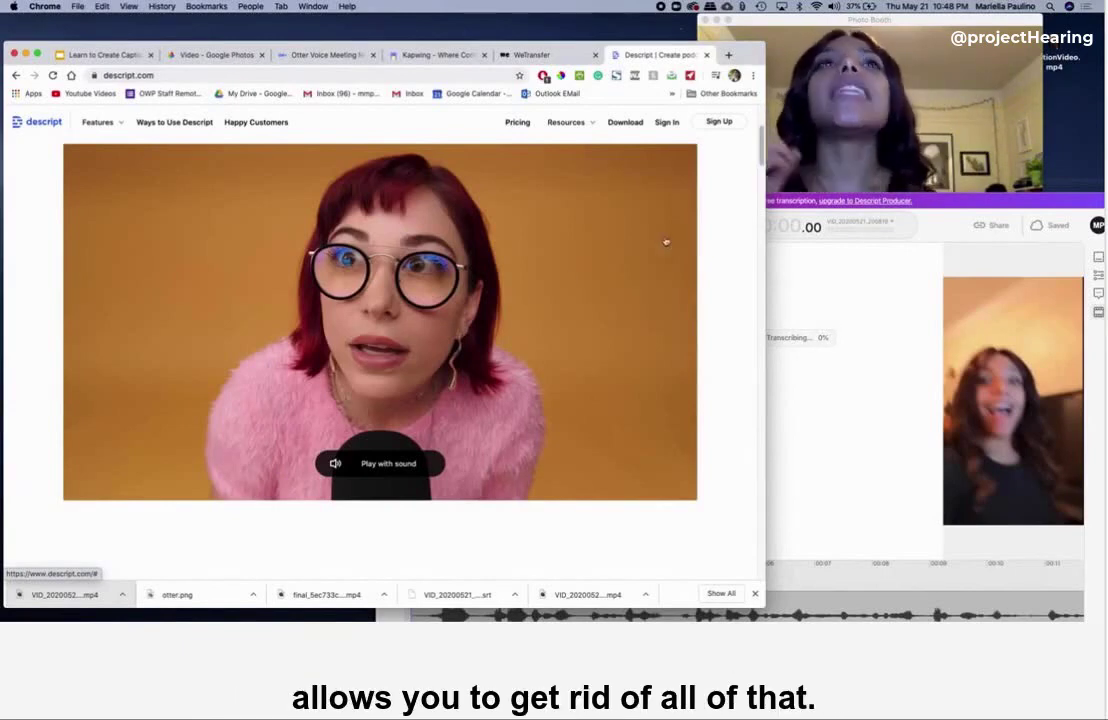
left_click(392, 388)
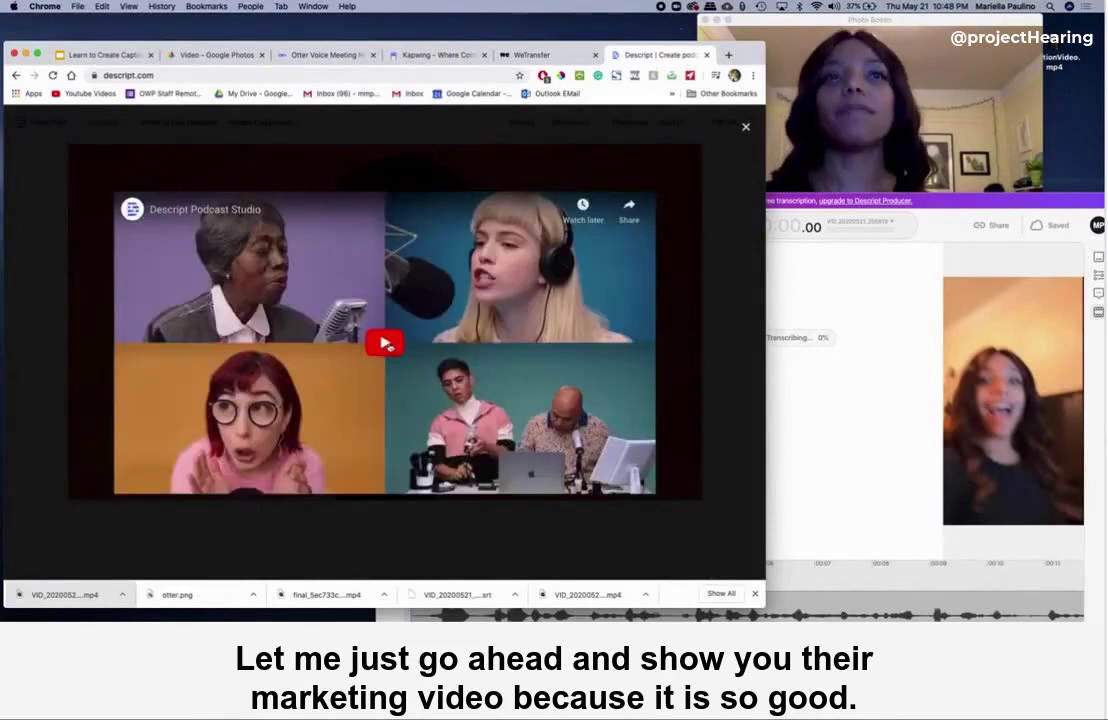
left_click(388, 345)
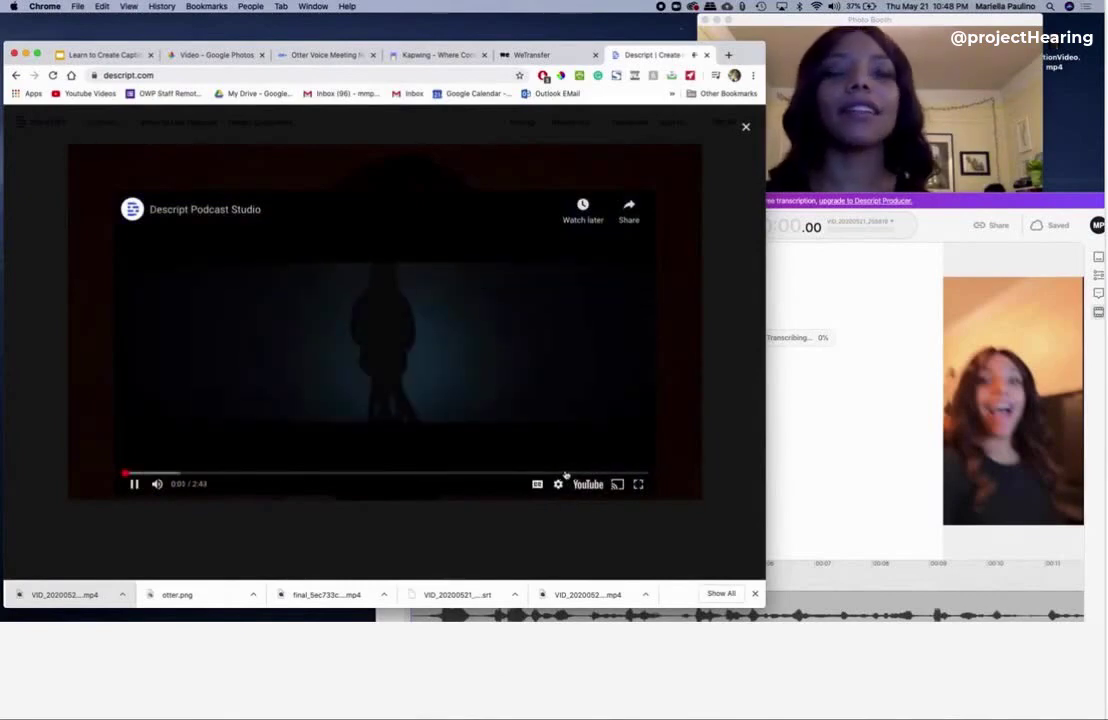
left_click(537, 484)
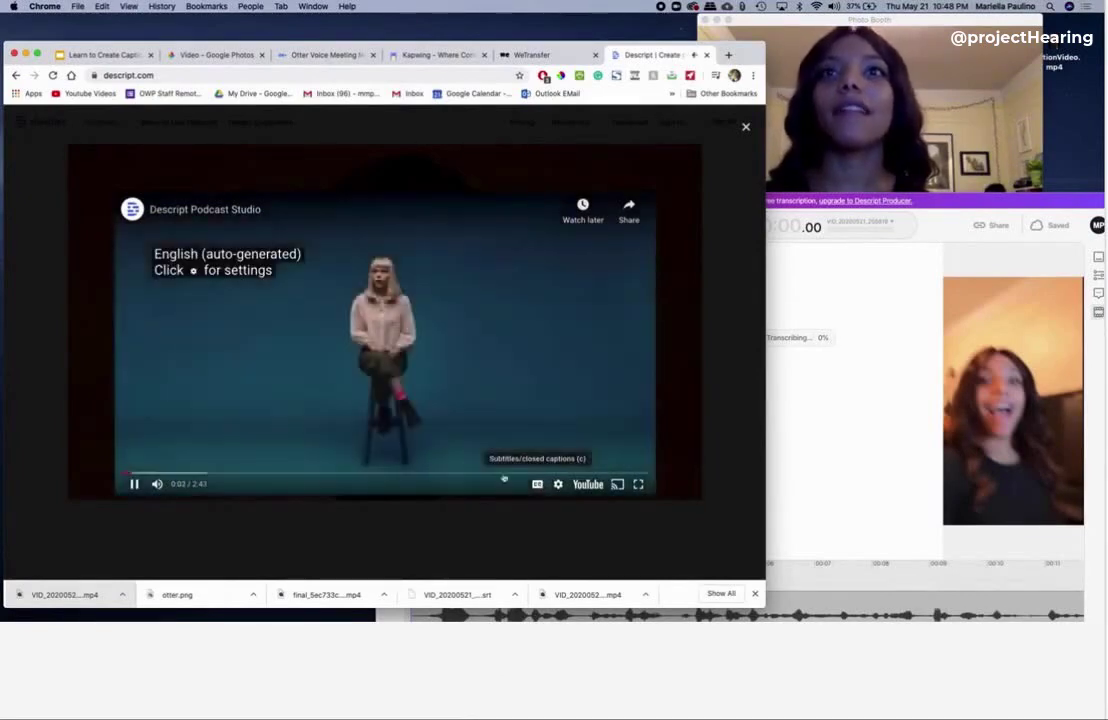
left_click(112, 473)
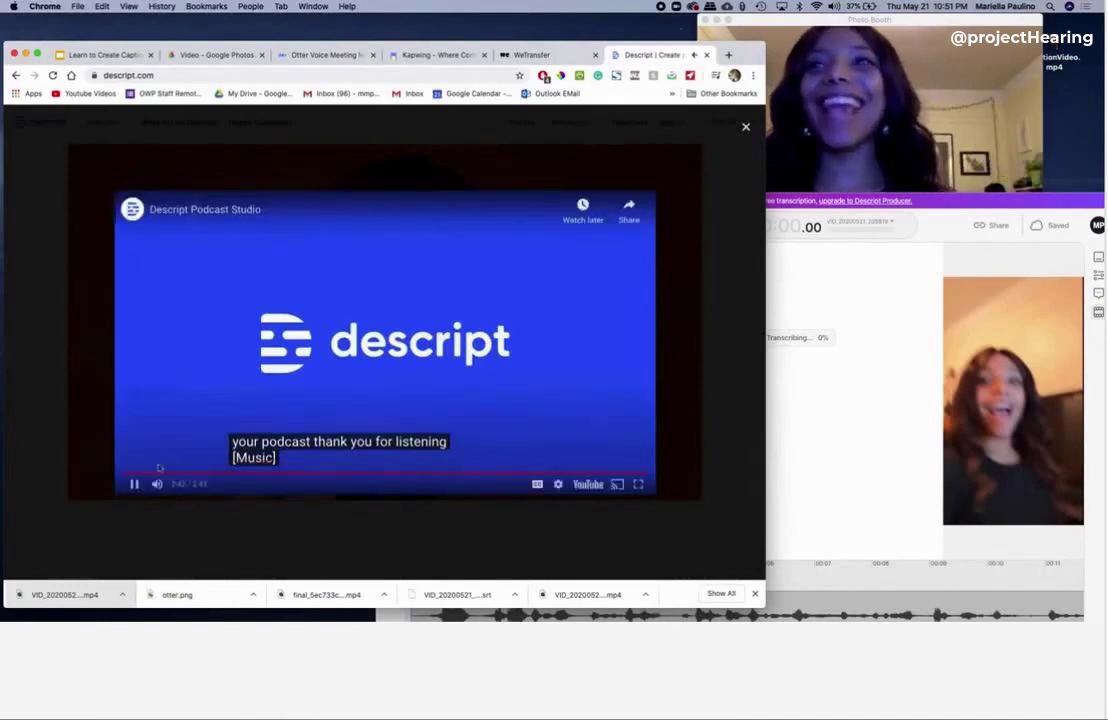
Close the Descript project window and the Descript browser tab.
left_click_drag(950, 199, 606, 105)
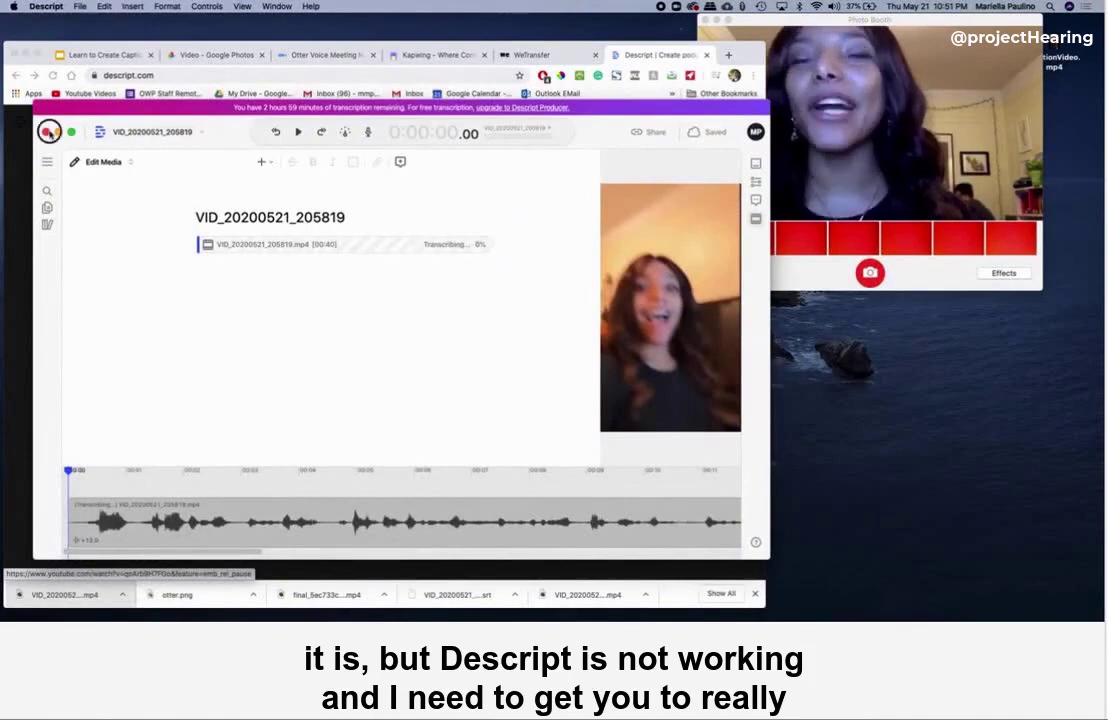
left_click(46, 131)
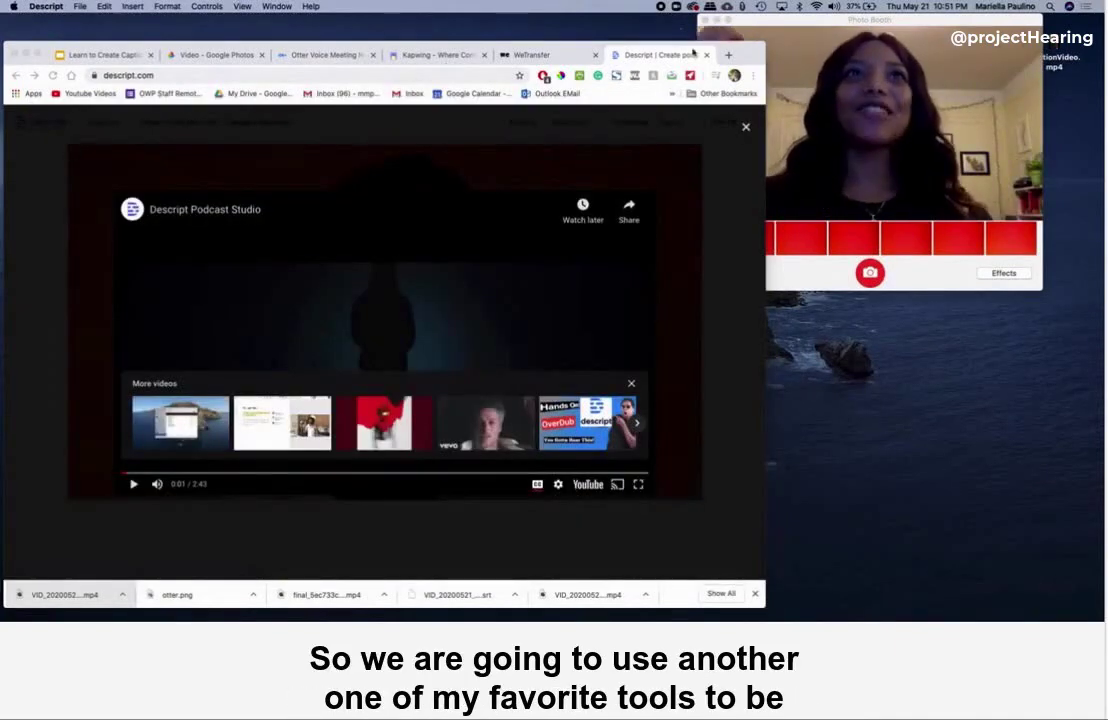
left_click(706, 57)
key("super+w")
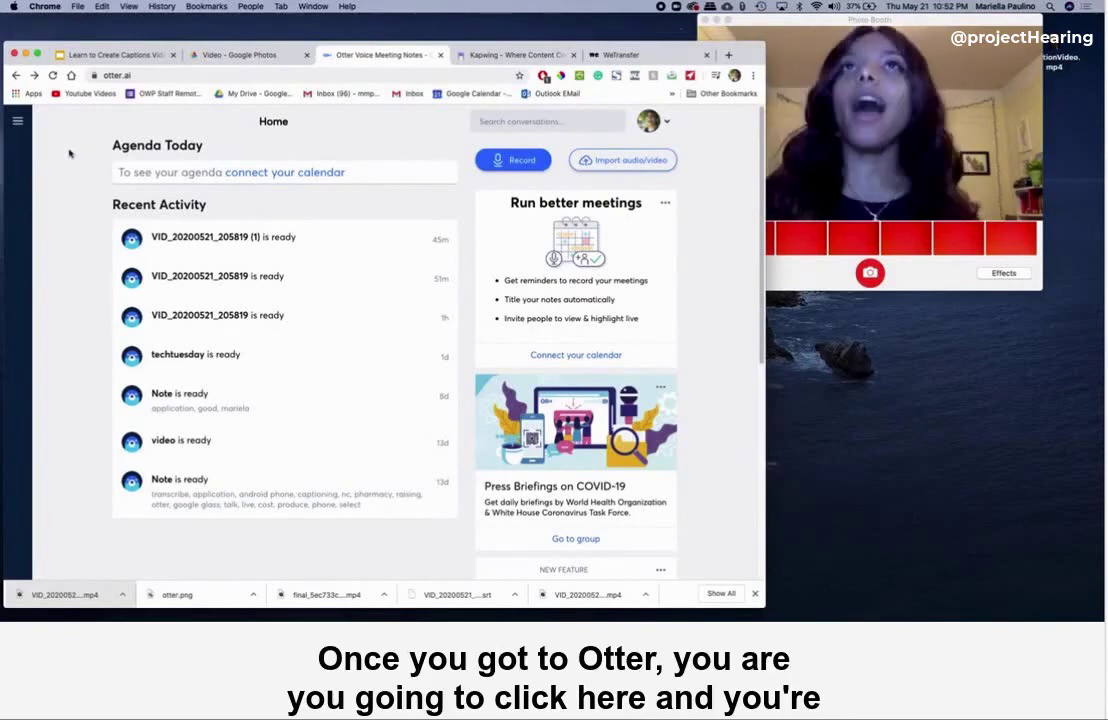
Import CaptionVideo.mp4 from the desktop into Otter, finish the import and reload the page.
left_click(625, 162)
left_click_drag(996, 27, 967, 24)
left_click_drag(1052, 45, 334, 325)
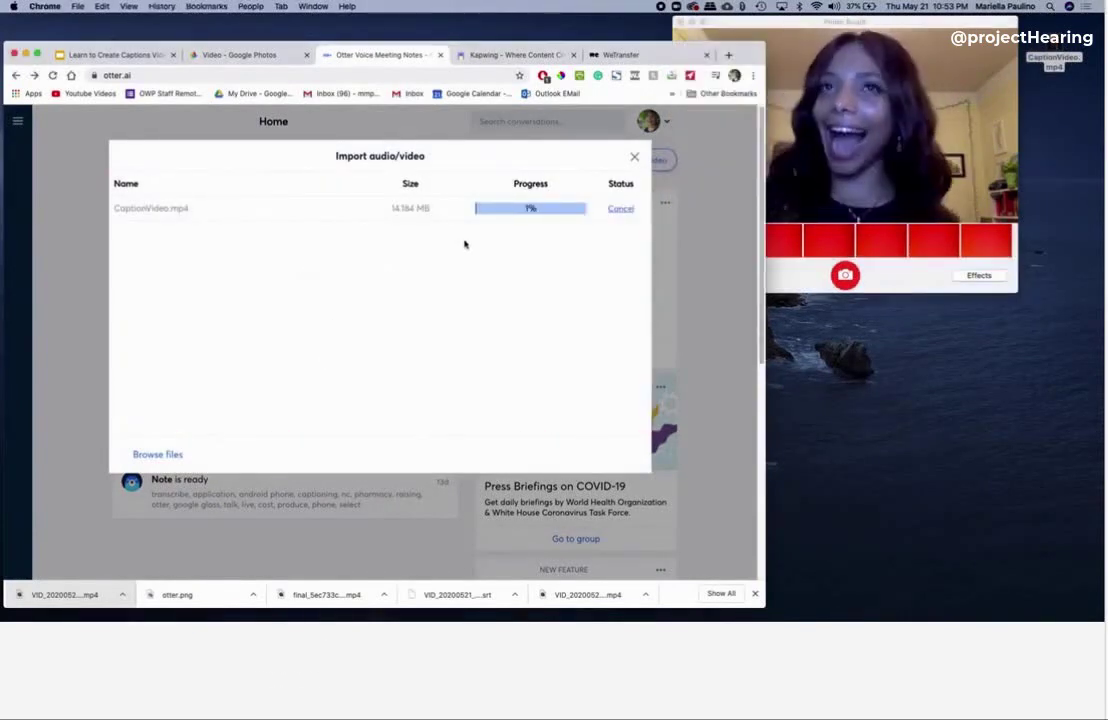
left_click_drag(814, 20, 895, 25)
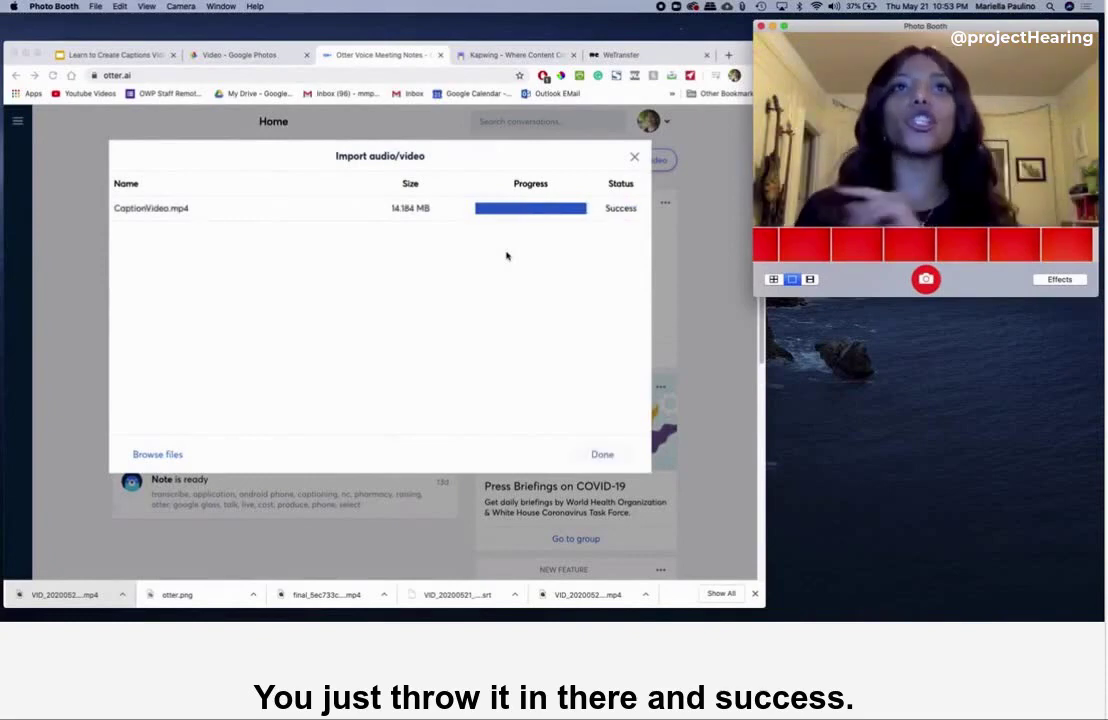
left_click(601, 453)
left_click(55, 76)
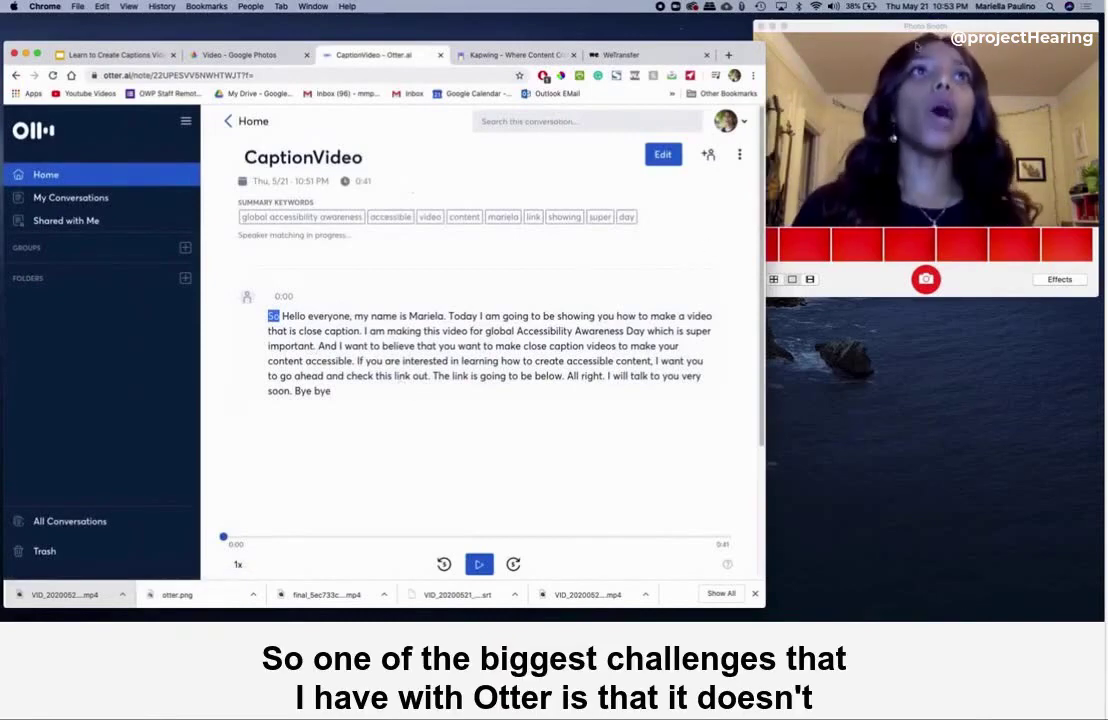
Refresh the CaptionVideo conversation and enable transcript editing, keeping the Photo Booth window clear of the desktop files.
left_click_drag(919, 25, 915, 212)
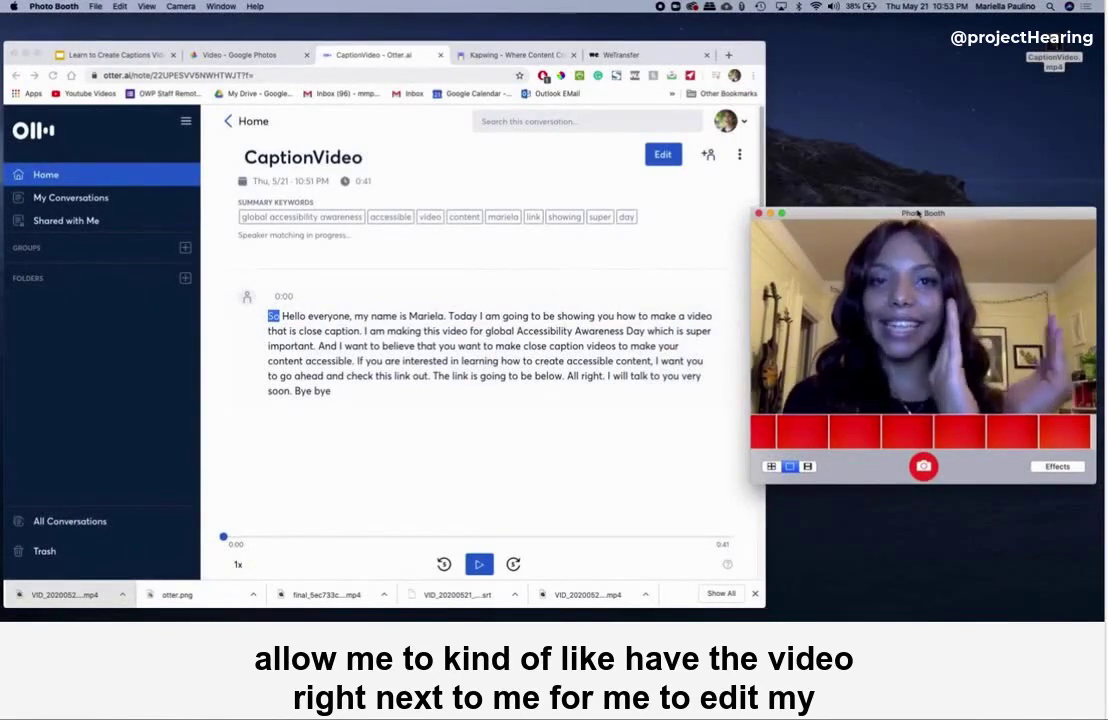
left_click(663, 155)
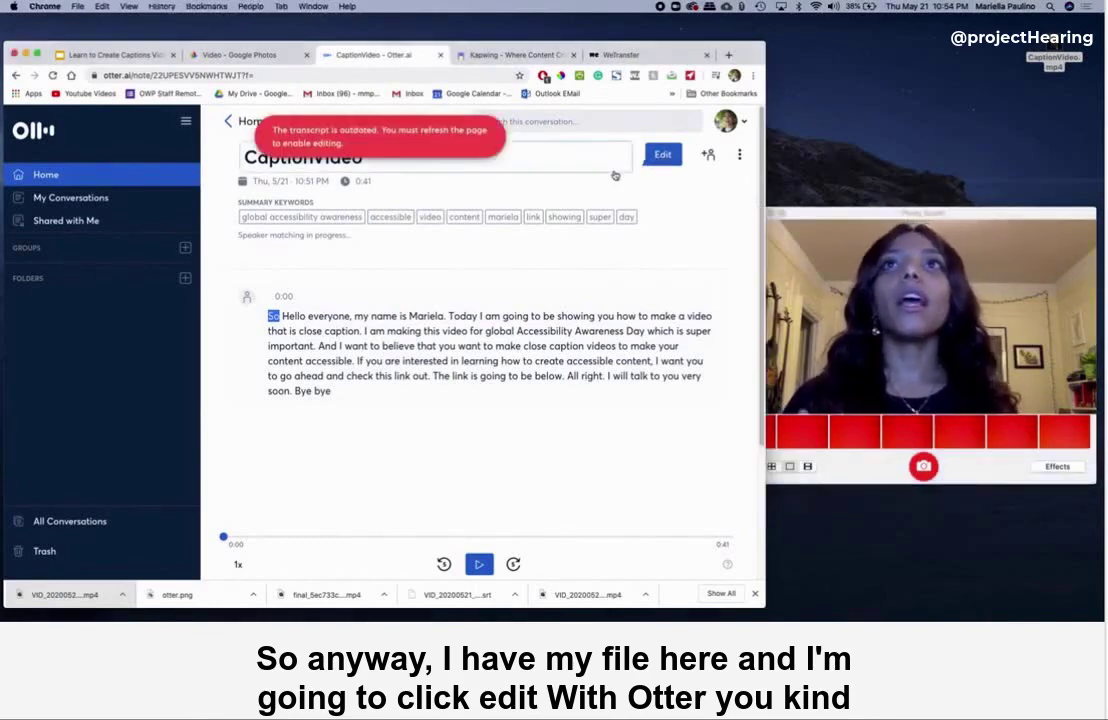
left_click(53, 75)
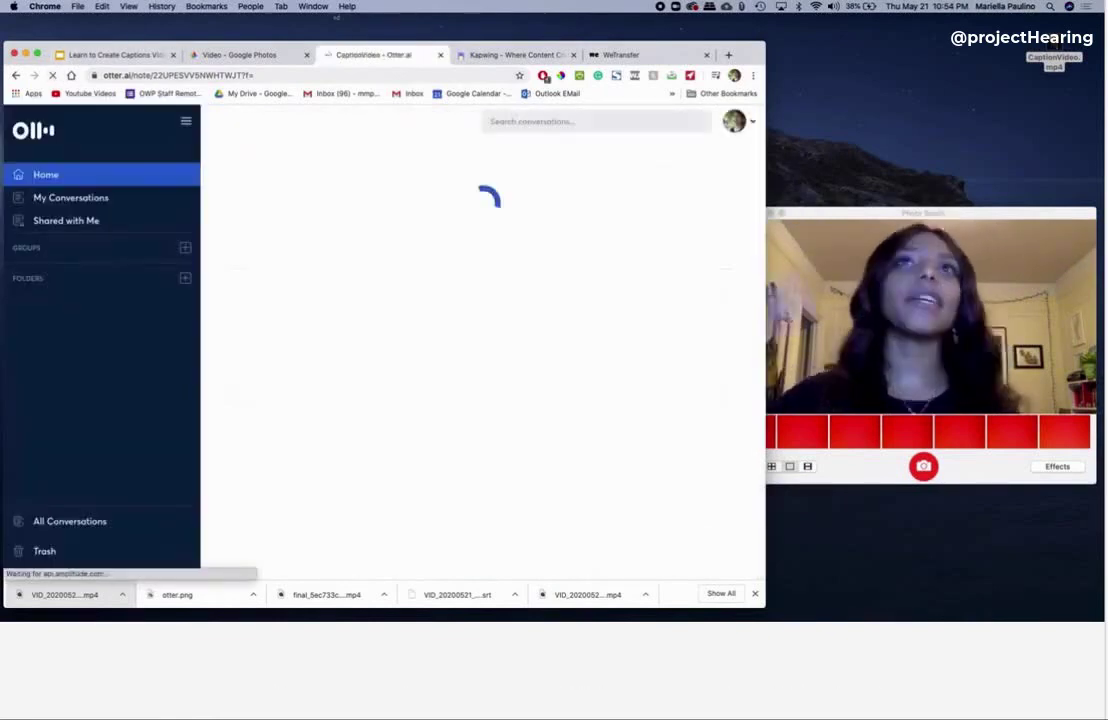
left_click_drag(848, 213, 853, 318)
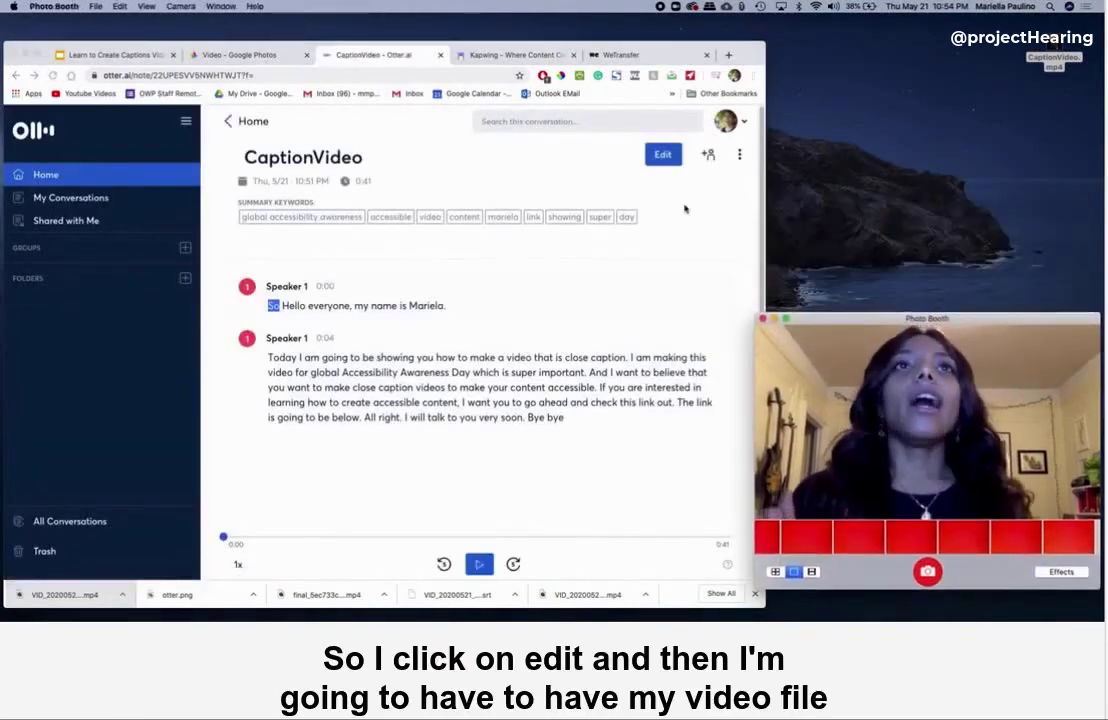
left_click(663, 155)
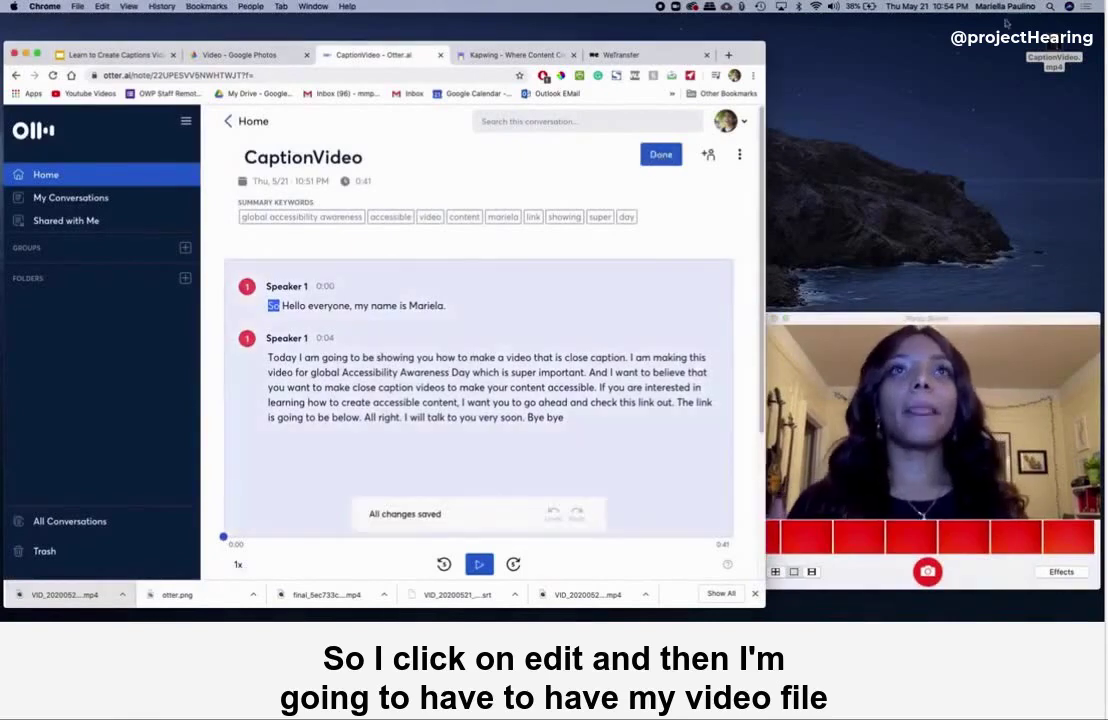
Open CaptionVideo.mp4 in QuickTime Player and arrange the video right beside the Otter transcript.
key("super+Tab")
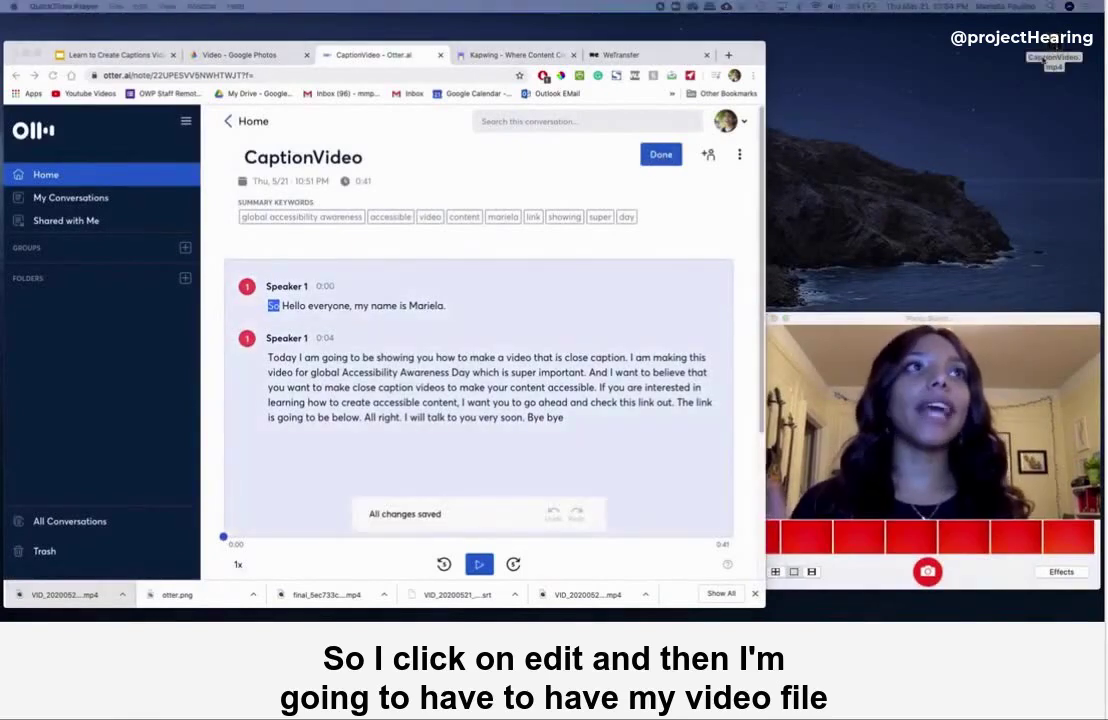
left_click_drag(720, 377, 928, 44)
left_click_drag(1000, 485, 972, 425)
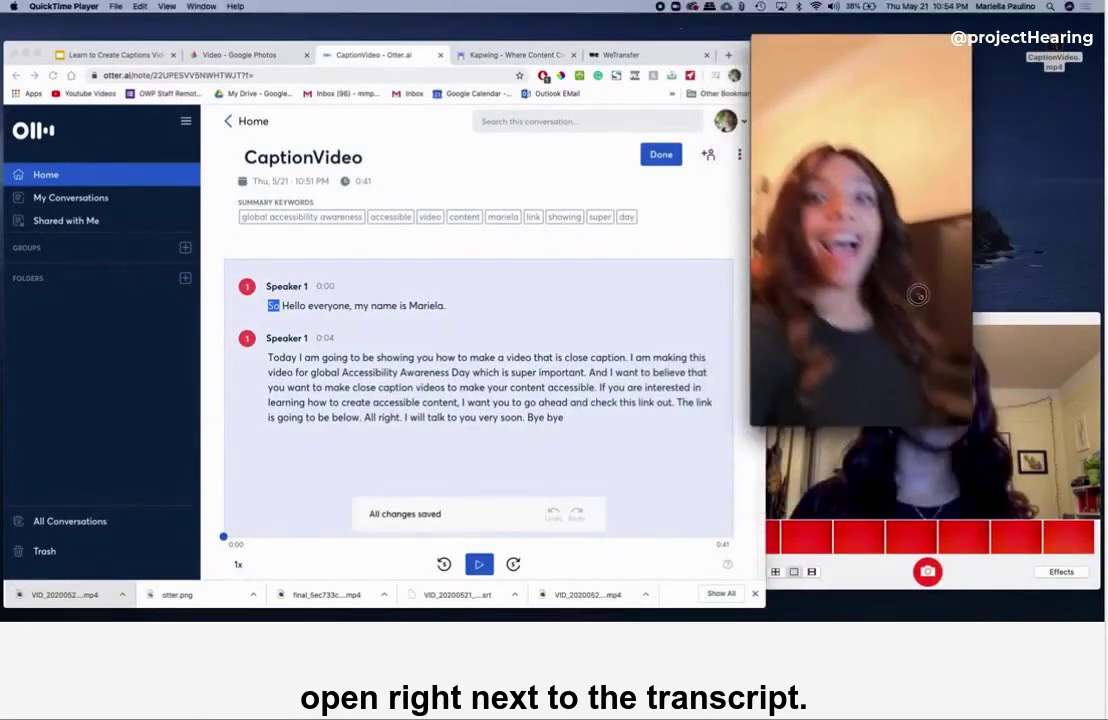
left_click_drag(861, 42, 681, 60)
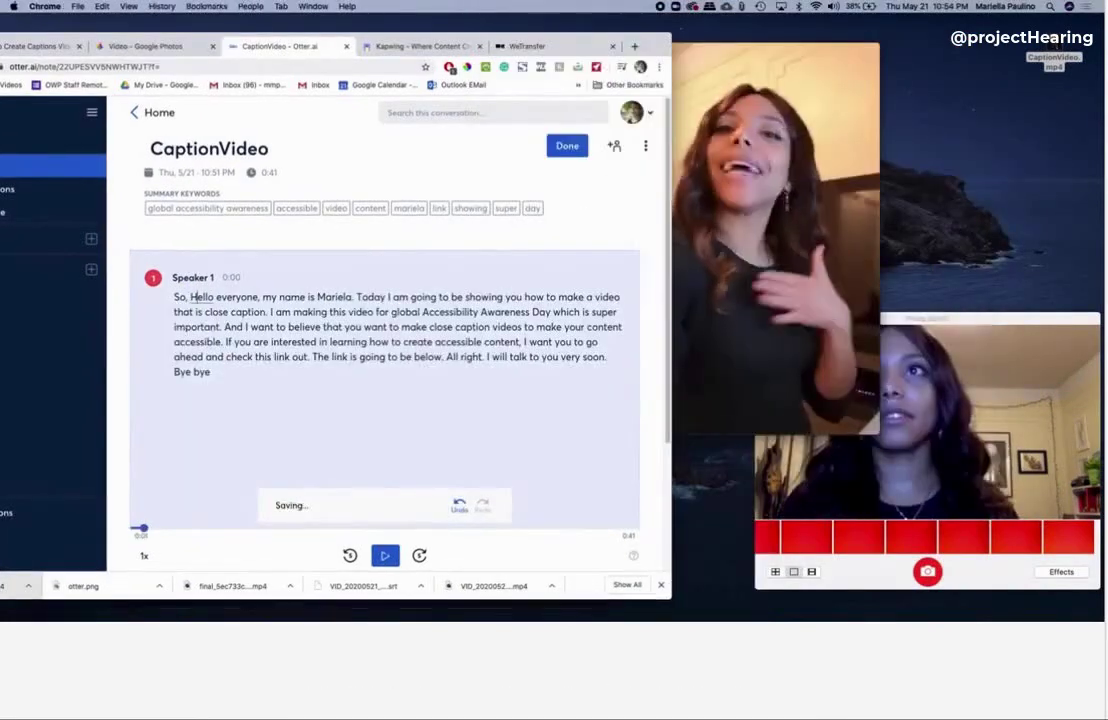
Correct the transcript's opening punctuation and capitalization, change "close caption" to "closed caption", capitalize "Global", and end with "Bye bye!".
double_click(200, 297)
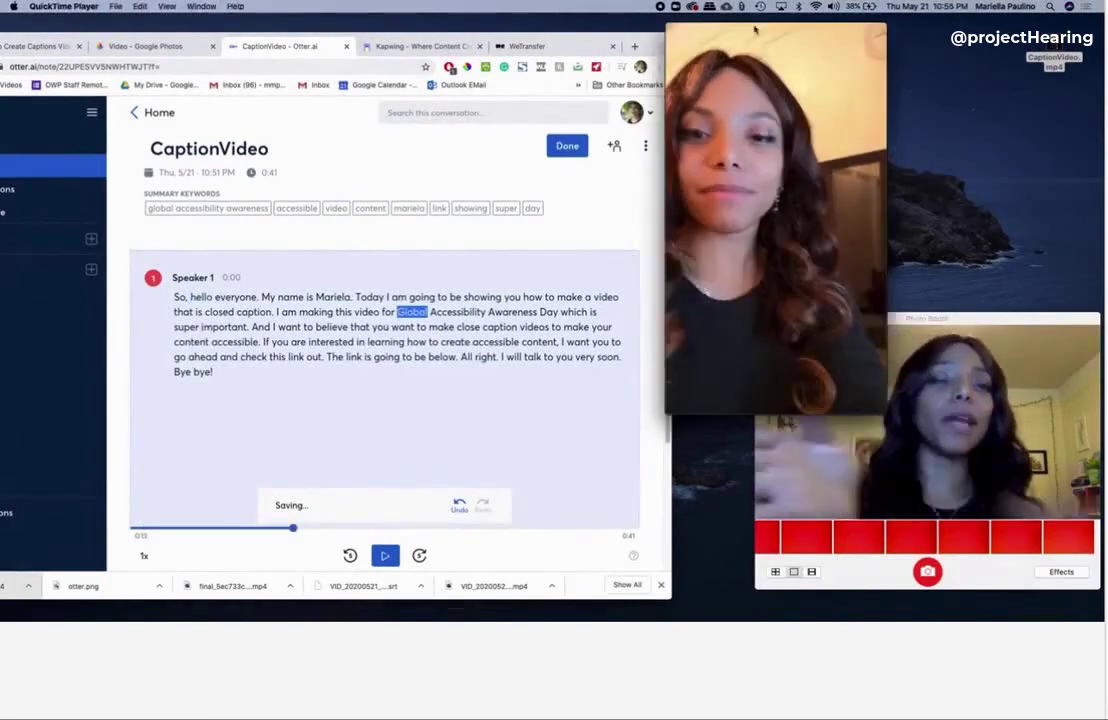
left_click(902, 320)
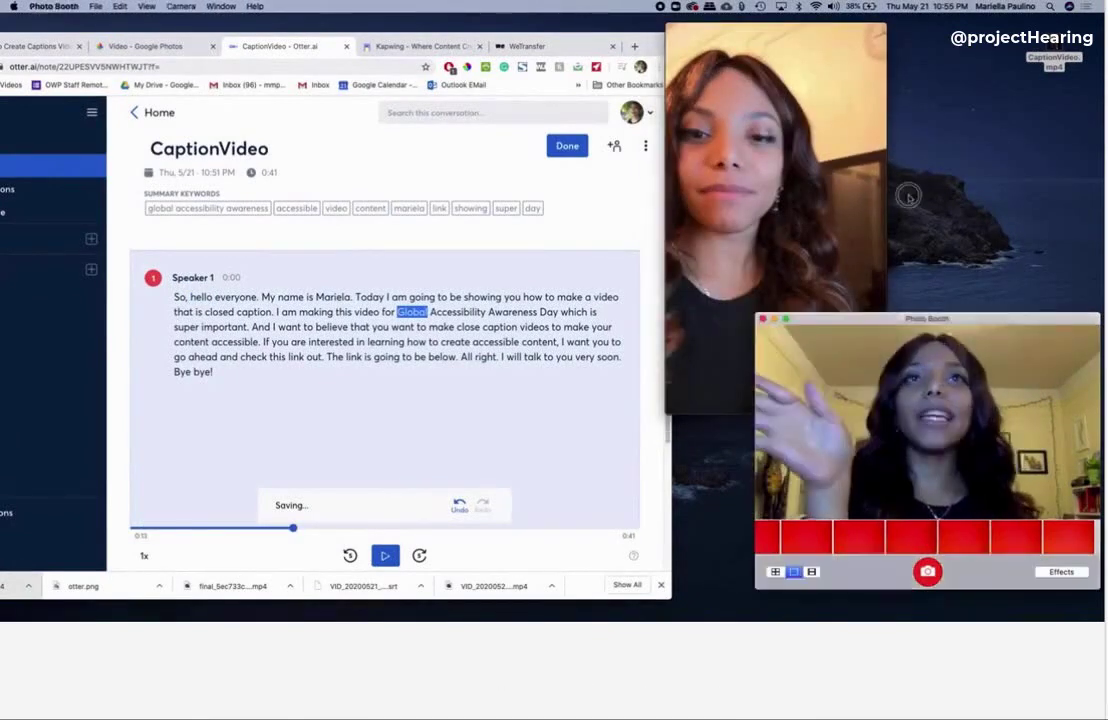
left_click_drag(902, 320, 883, 229)
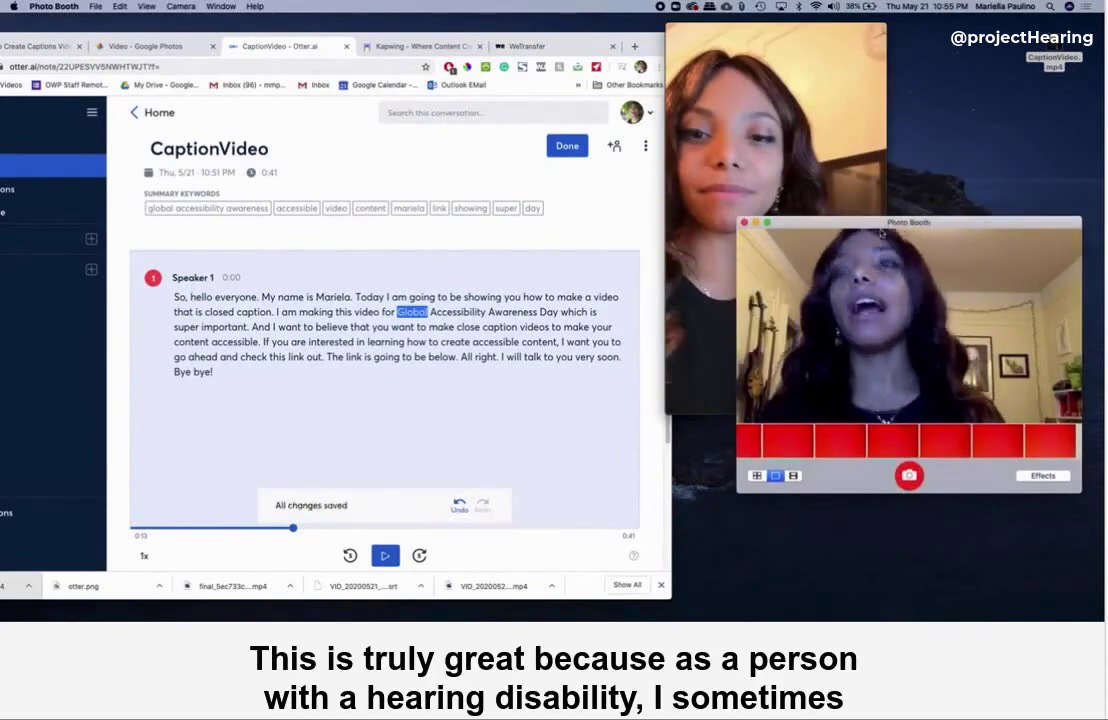
Export the CaptionVideo transcript in SRT format and place the downloaded CaptionVideo_otter.ai.srt file on the desktop.
left_click(646, 146)
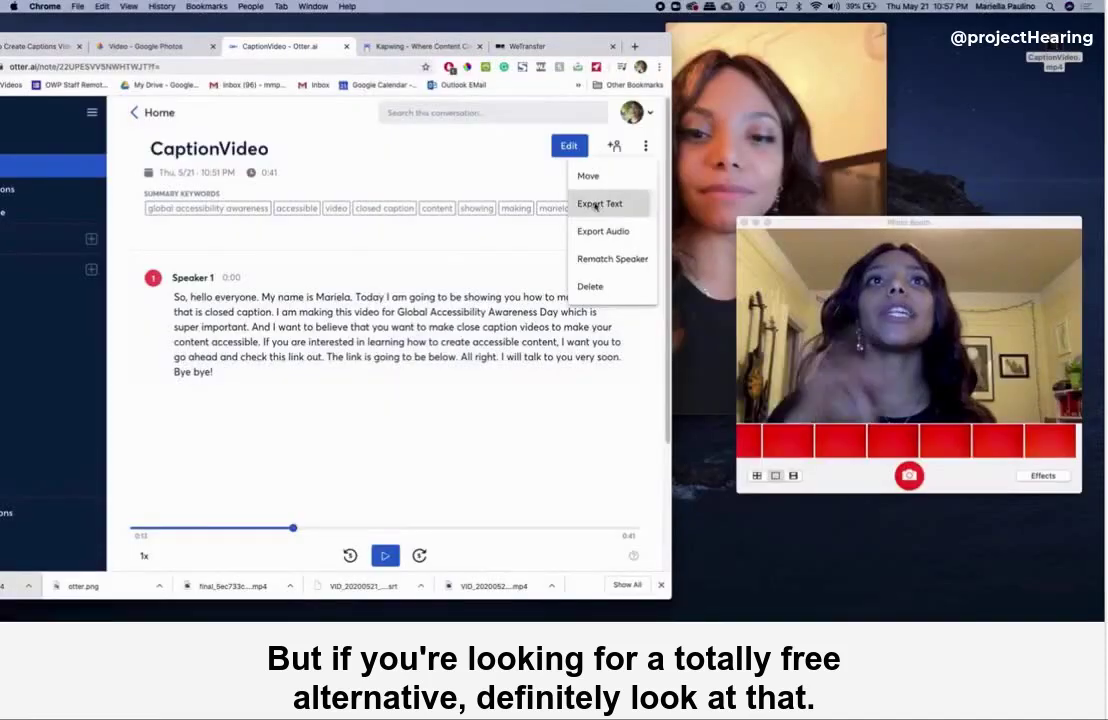
left_click(589, 203)
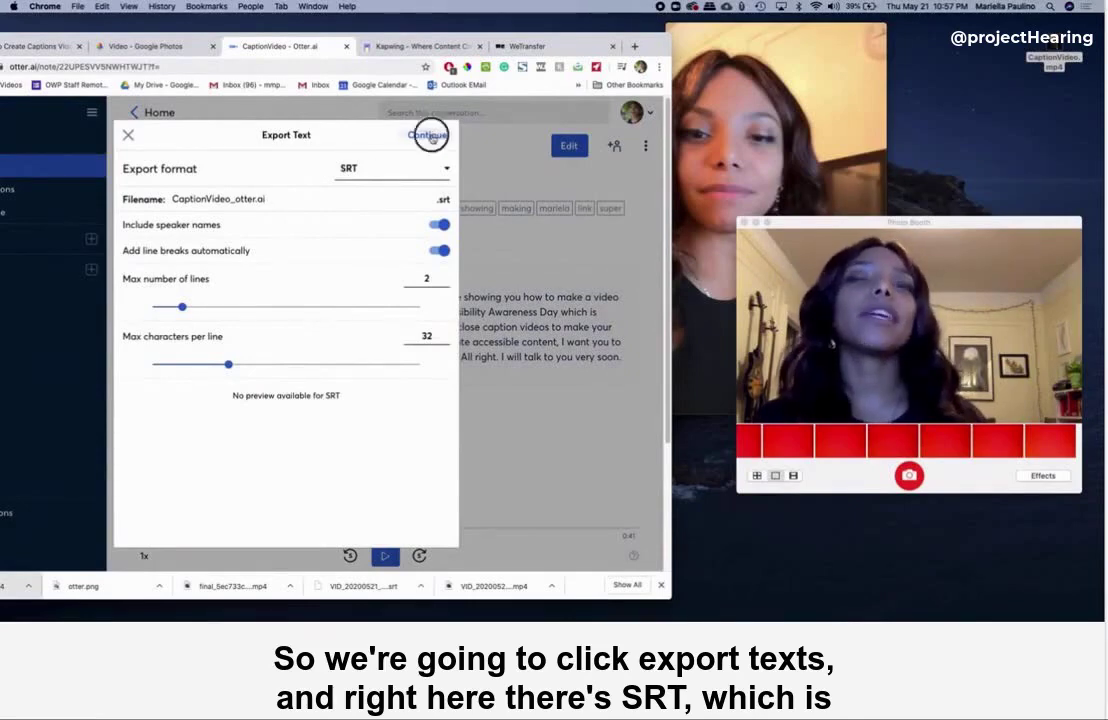
left_click(429, 136)
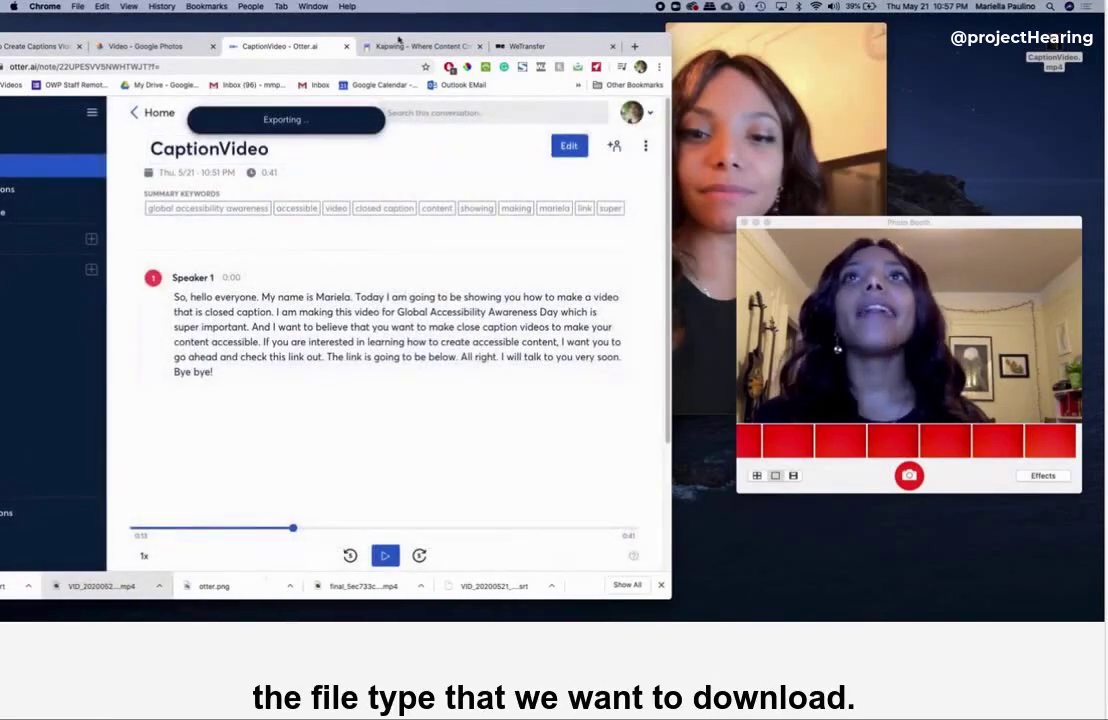
left_click_drag(399, 40, 500, 38)
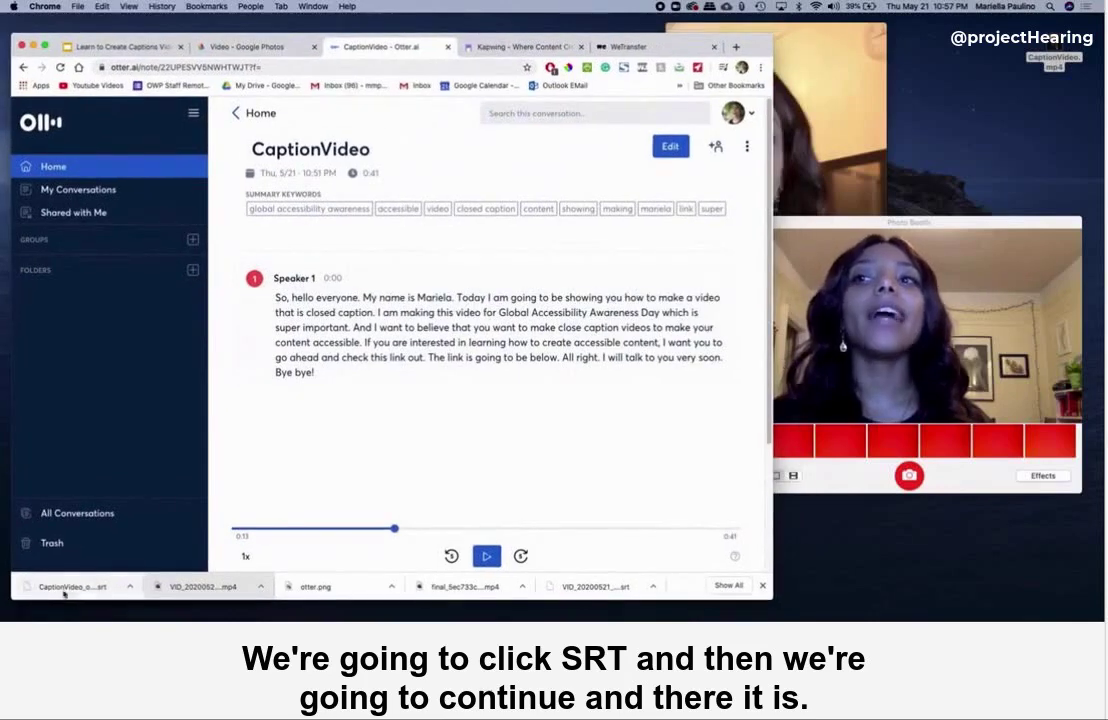
left_click(66, 587)
left_click_drag(856, 311, 1053, 103)
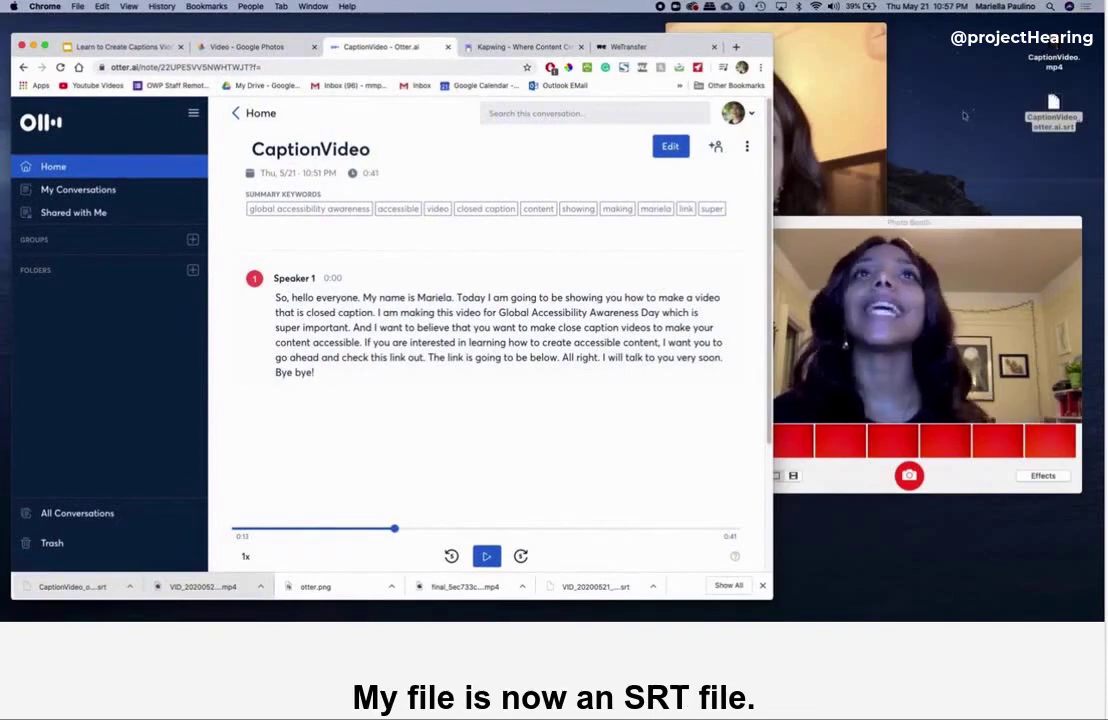
Switch to Kapwing and start a new project with the Subtitler tool.
left_click(520, 47)
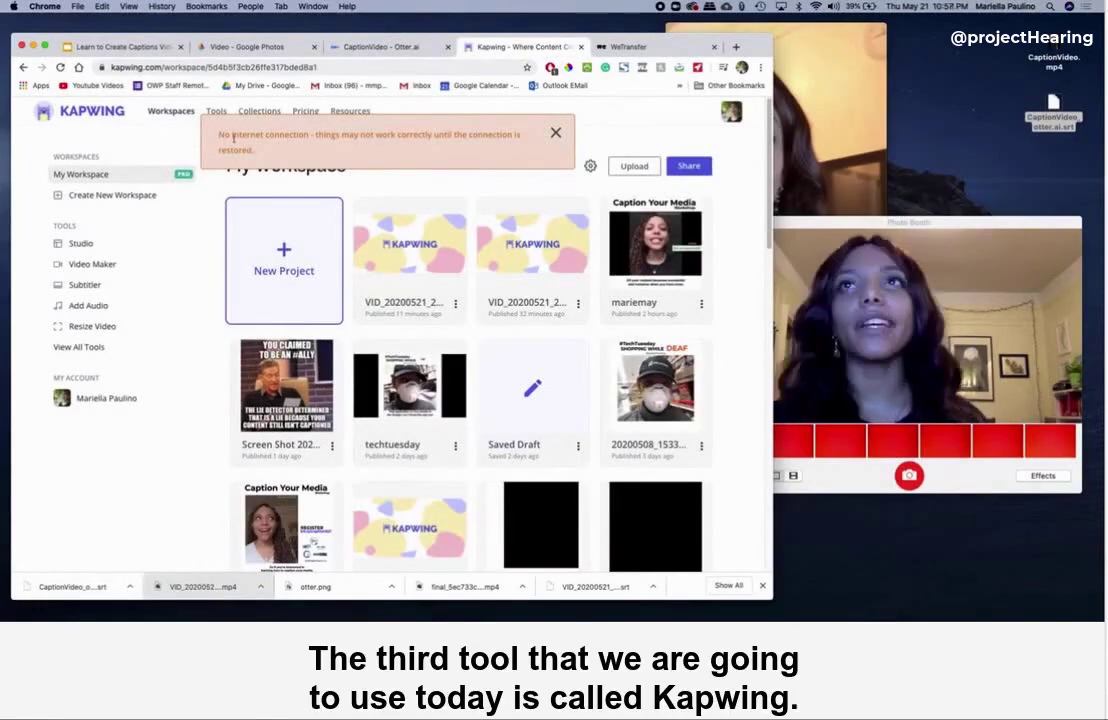
left_click(556, 133)
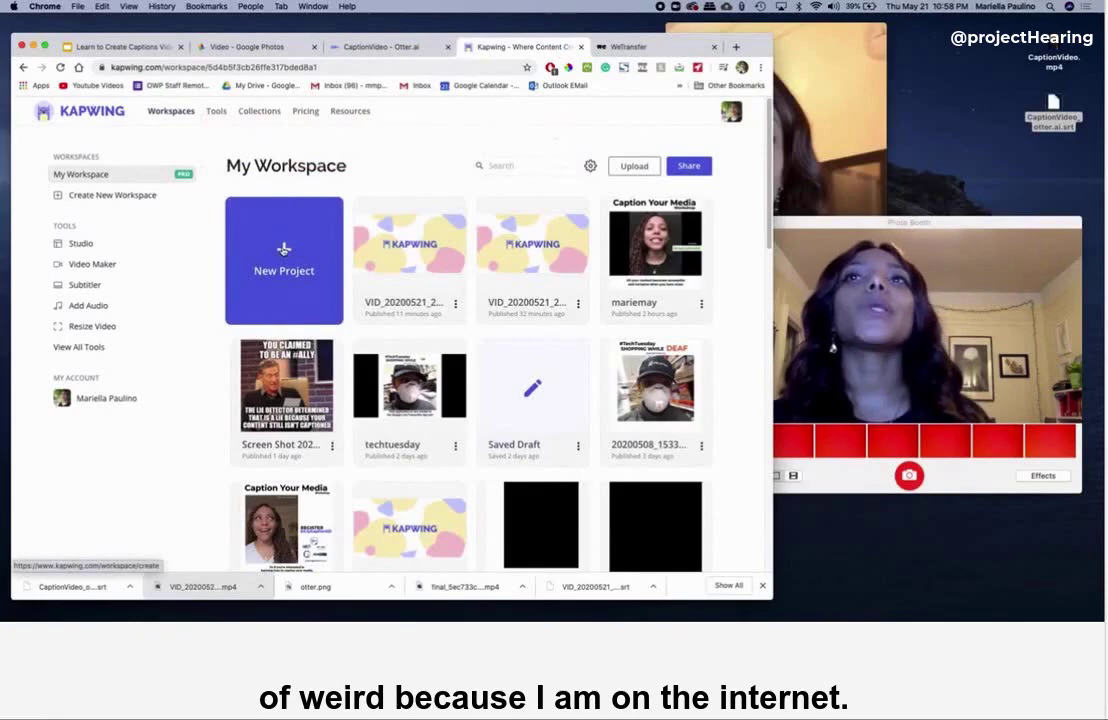
left_click(283, 250)
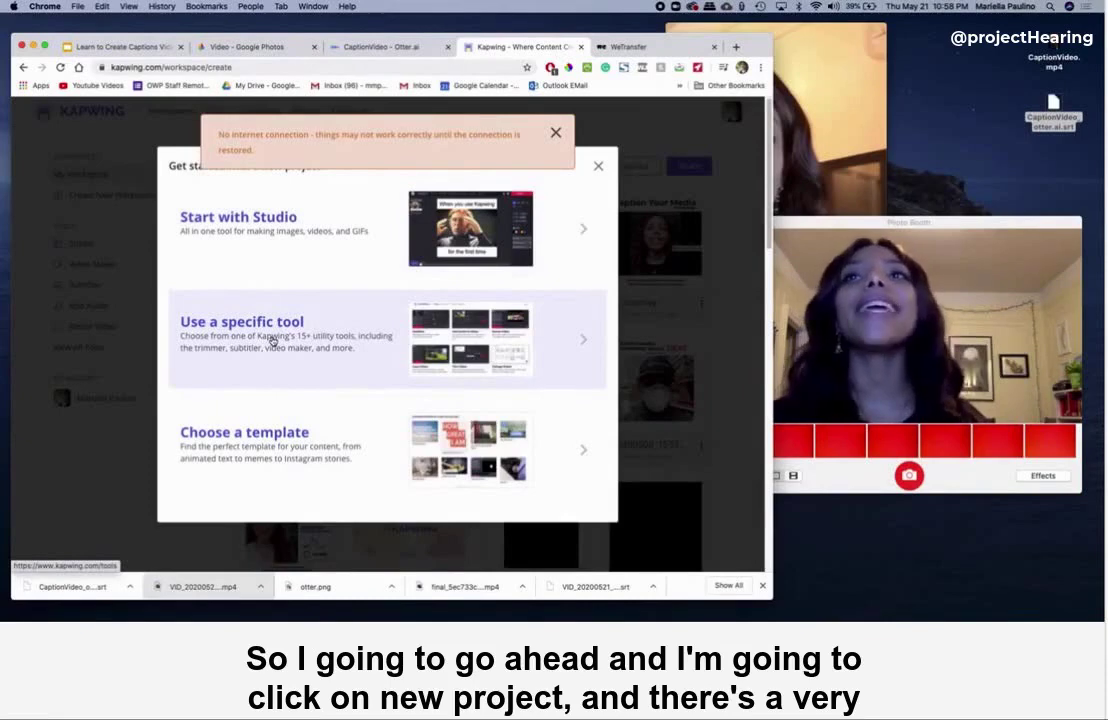
left_click(272, 341)
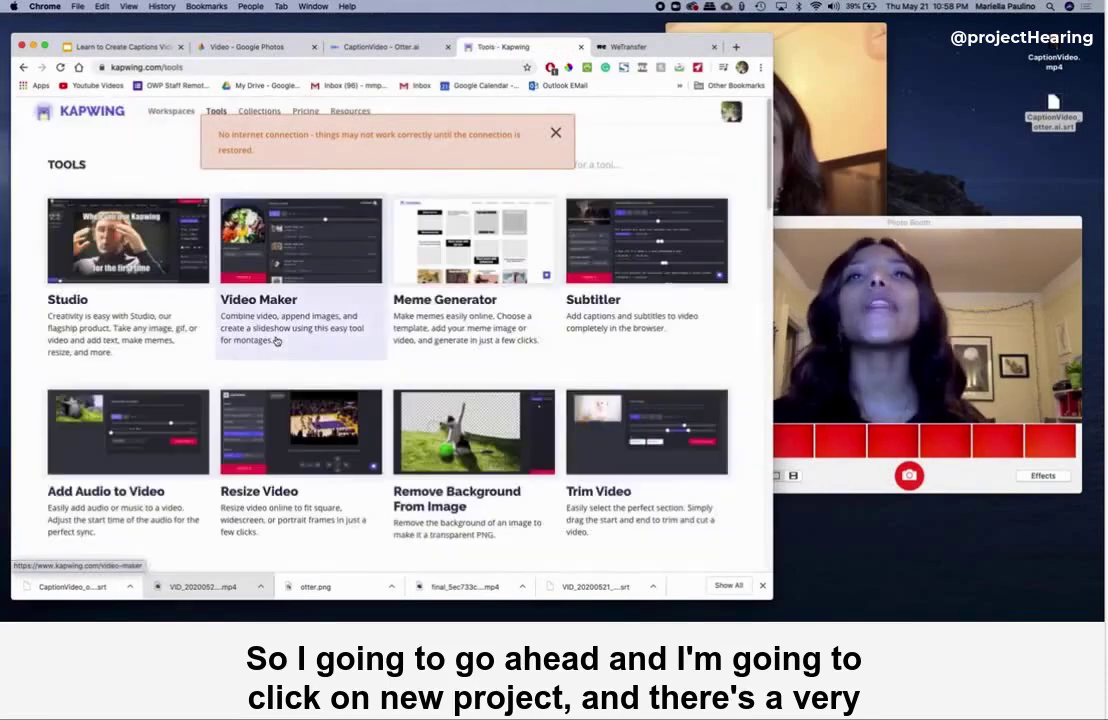
left_click(597, 263)
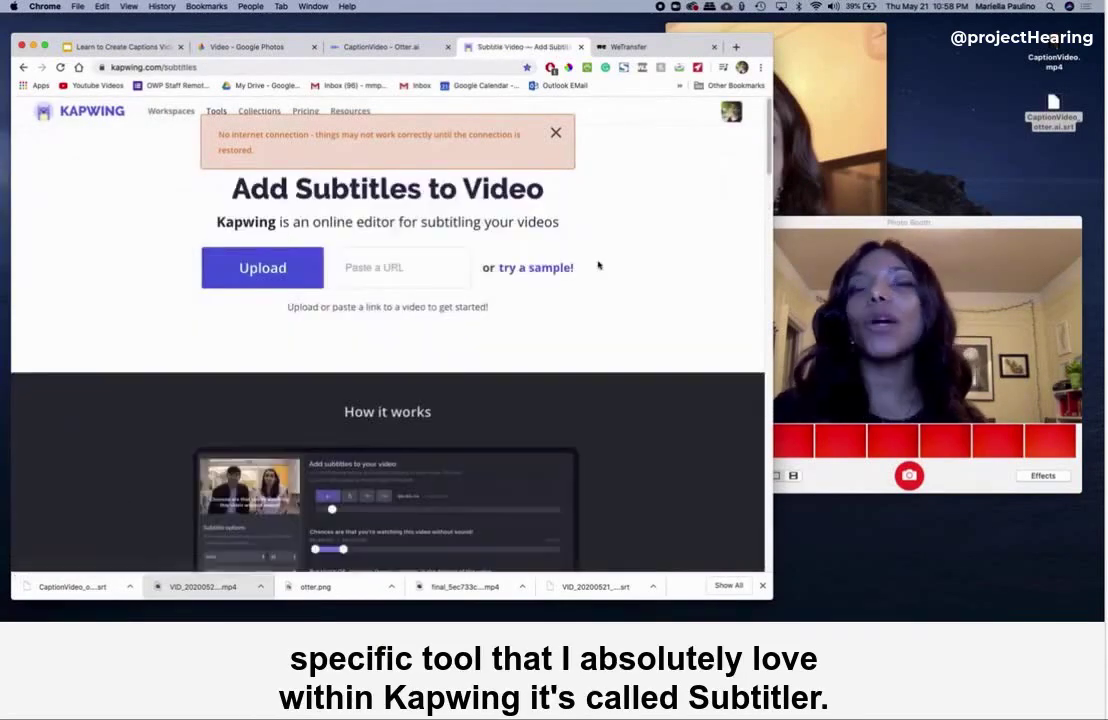
Upload CaptionVideo.mp4 from the desktop to the subtitle editor and dismiss the connection notice.
left_click(238, 268)
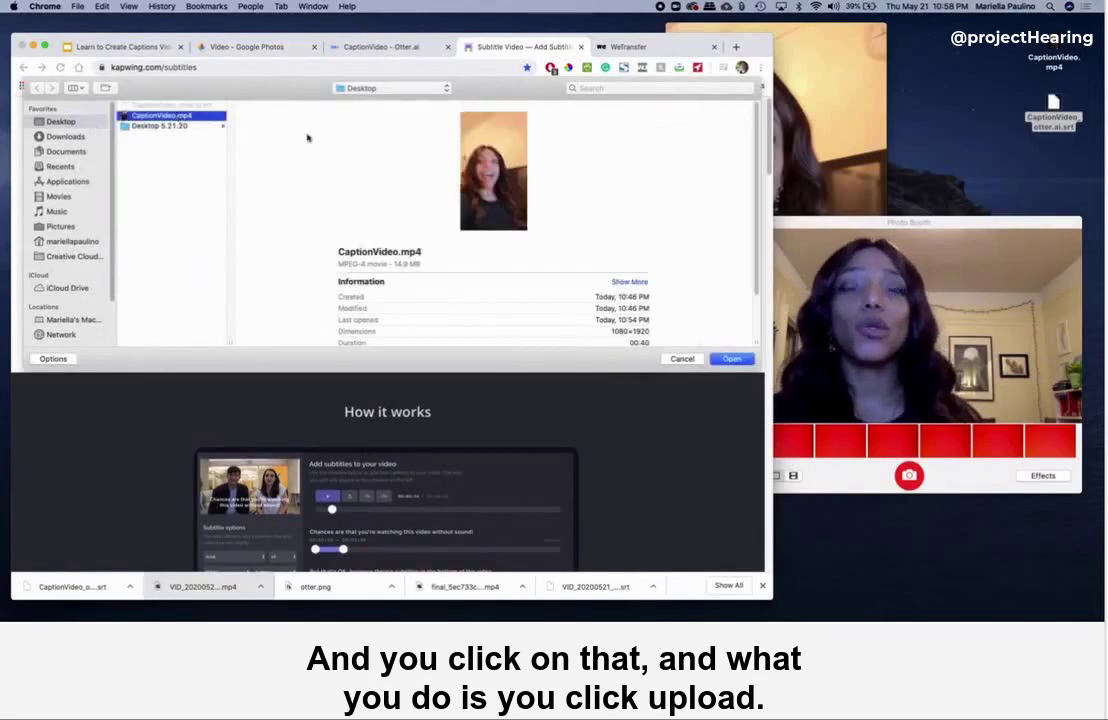
left_click(731, 358)
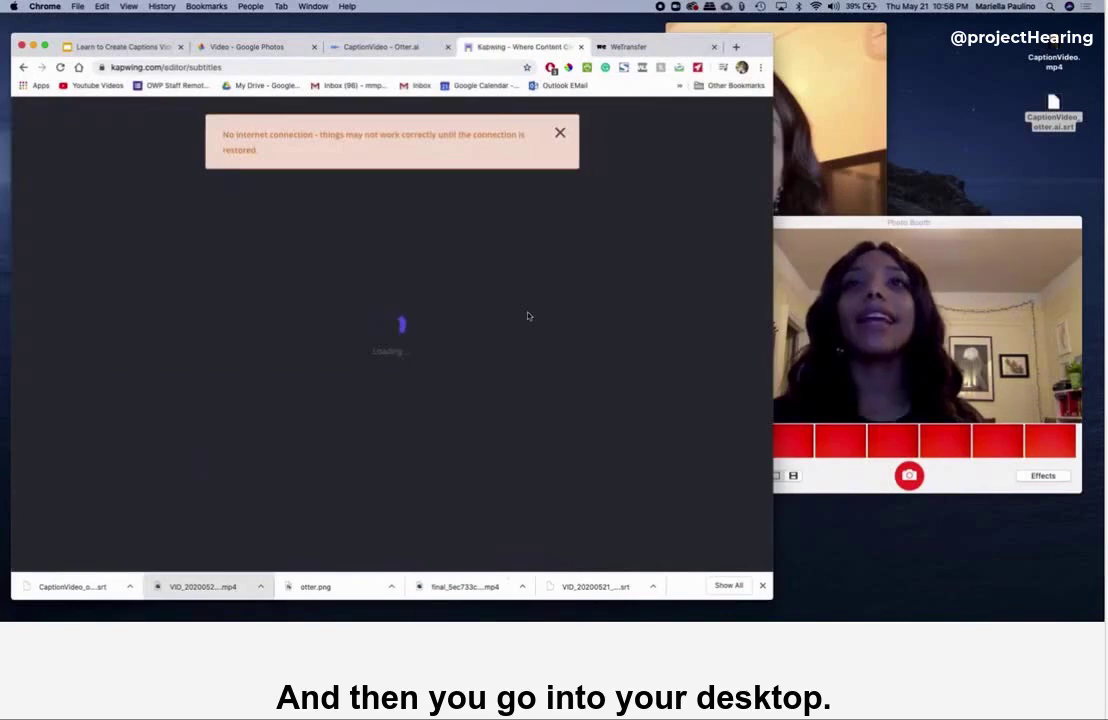
left_click(561, 134)
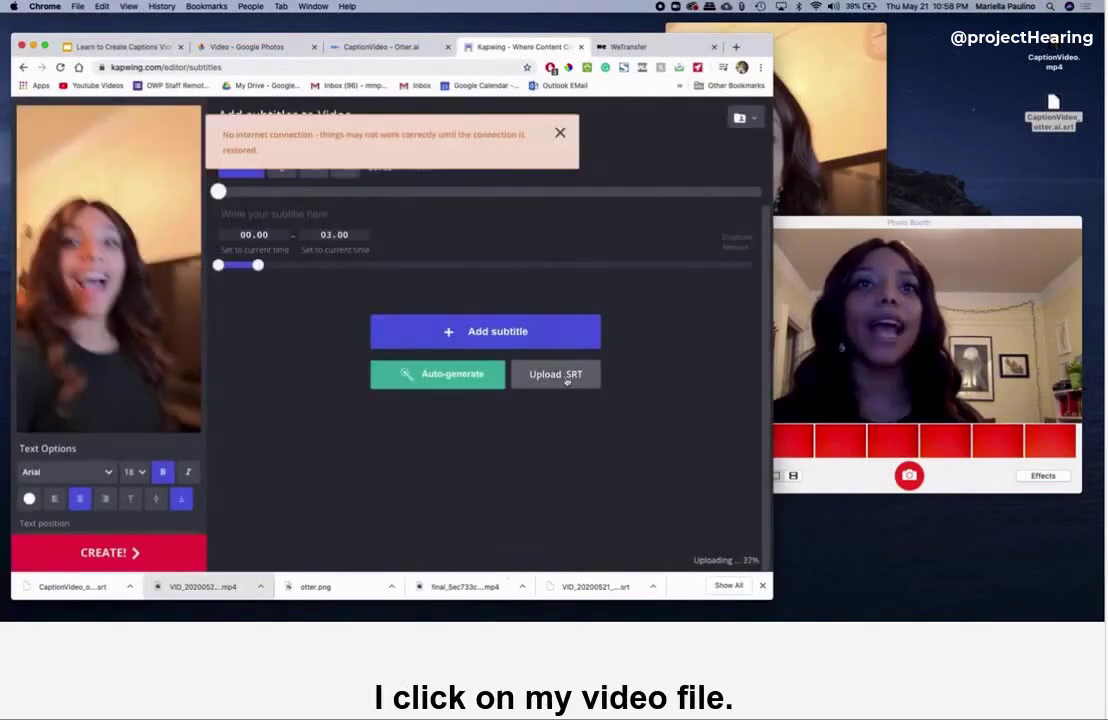
Load CaptionVideo_otter.ai.srt from the desktop as the video's subtitles.
left_click(566, 377)
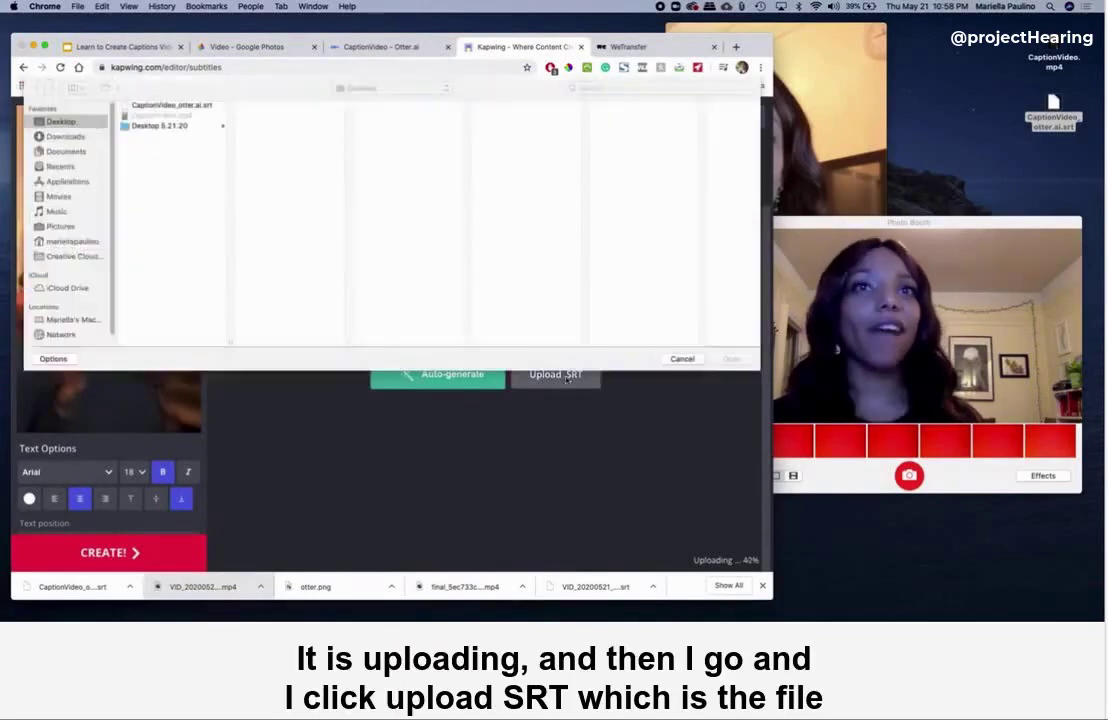
left_click(160, 105)
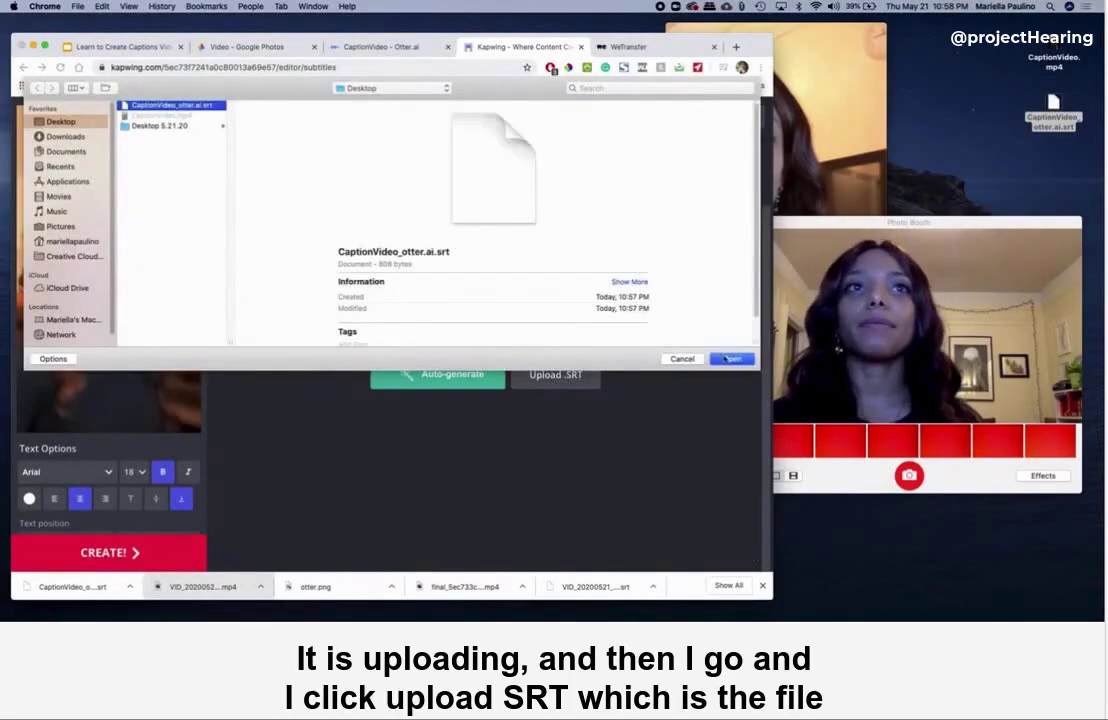
left_click(730, 358)
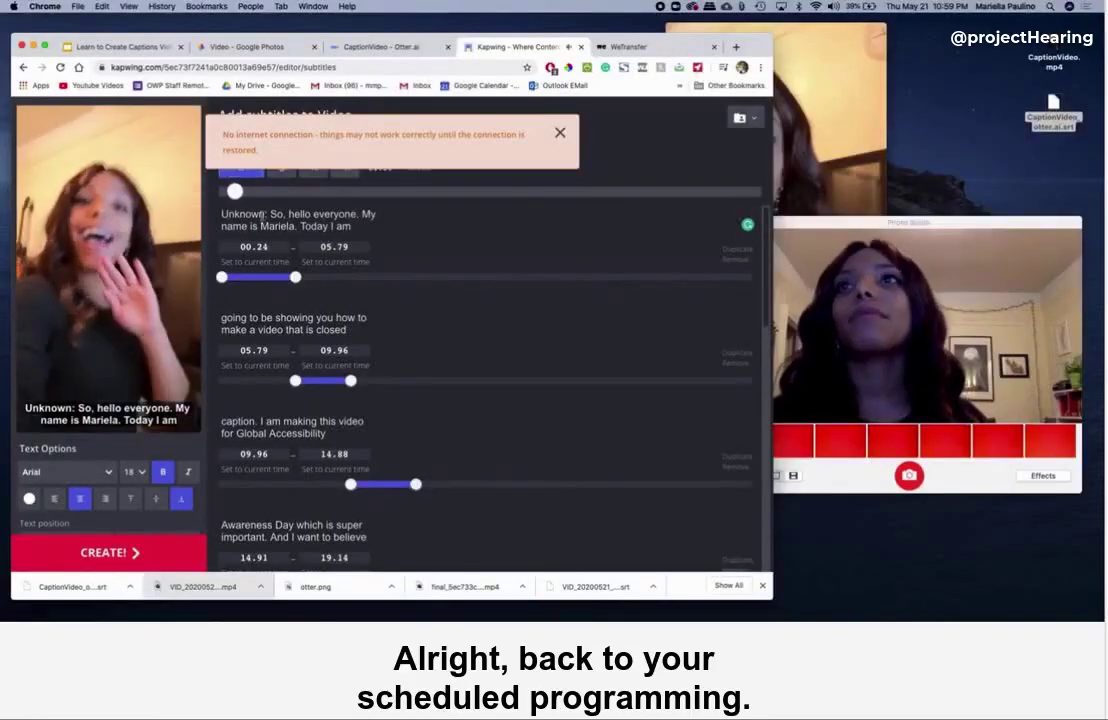
Remove "Unknown:" from the first subtitle, correct the speaker's name there, and change "caption." to "captioned." in the third subtitle.
left_click(563, 133)
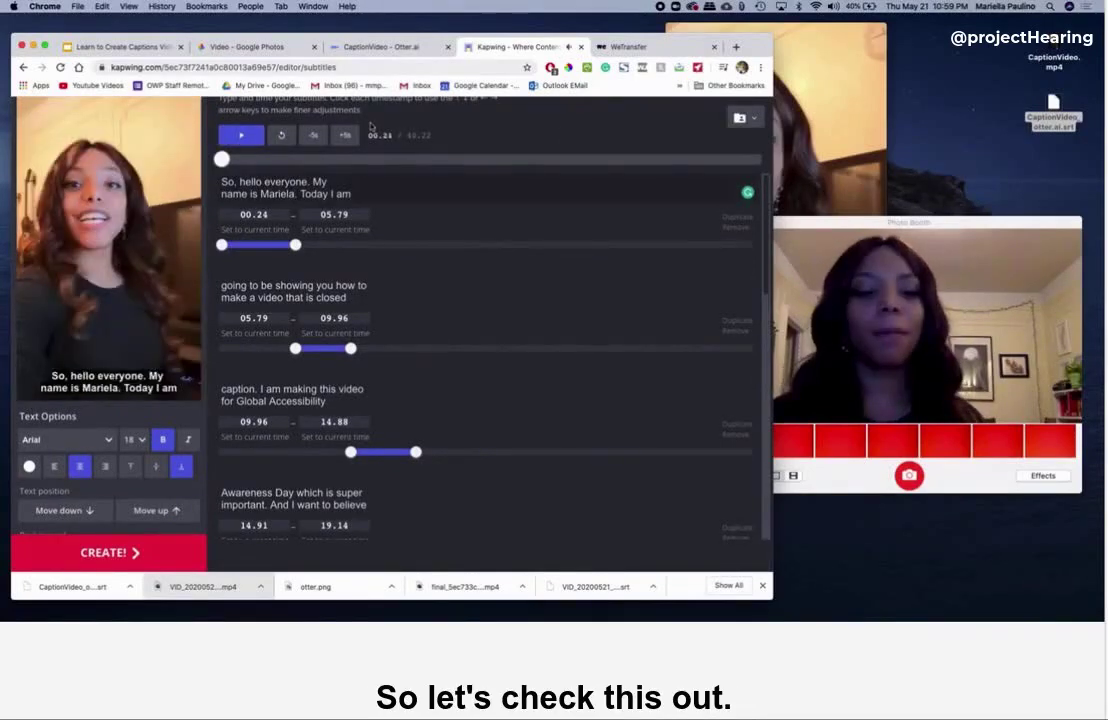
type("l")
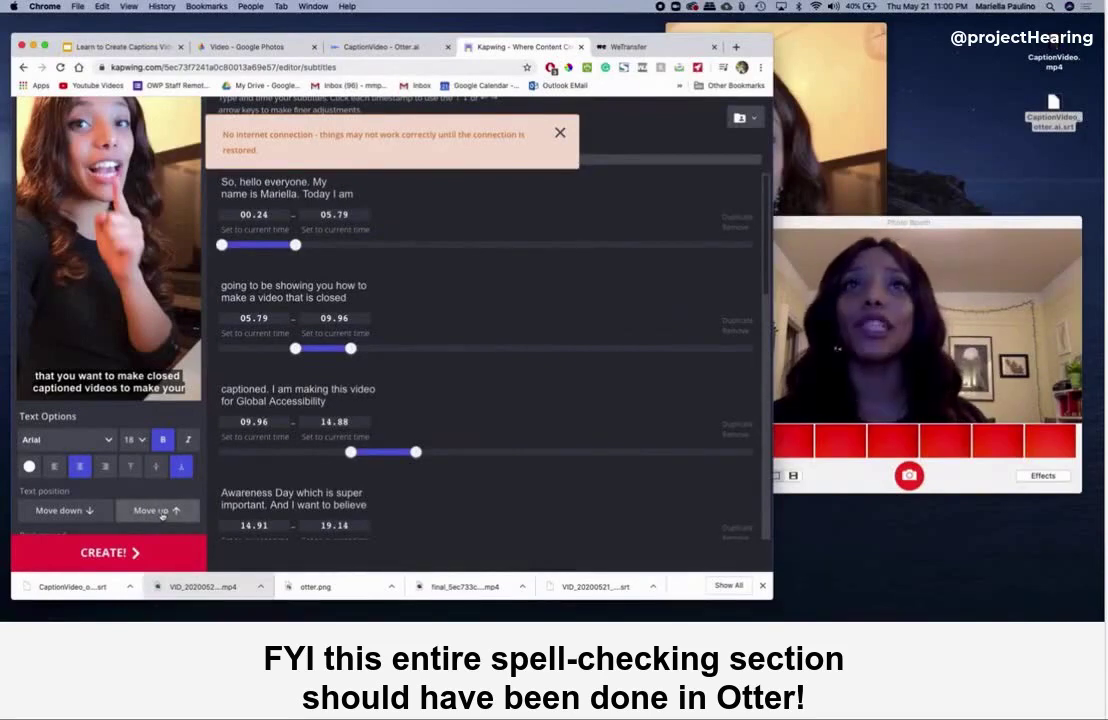
Raise the subtitles from the bottom edge of the video to around mid-frame, then lower them slightly to fine-tune the position.
left_click(162, 512)
left_click(162, 512)
left_click(162, 512)
left_click(162, 512)
left_click(162, 512)
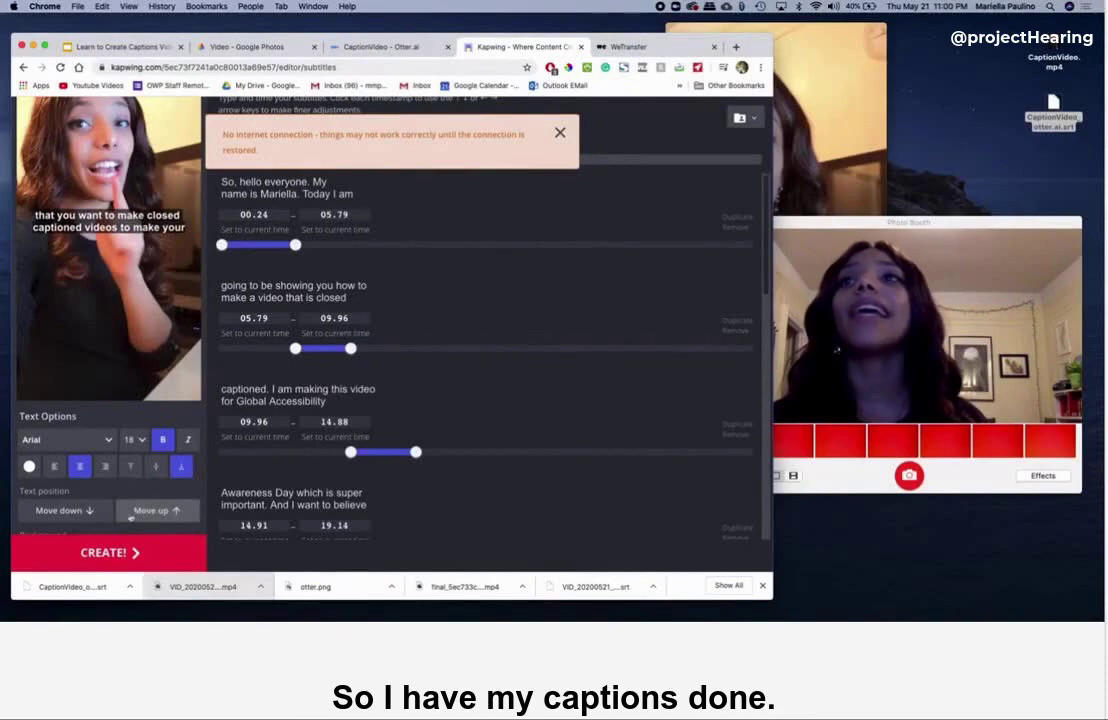
left_click(62, 511)
left_click(62, 511)
left_click(66, 512)
left_click(66, 512)
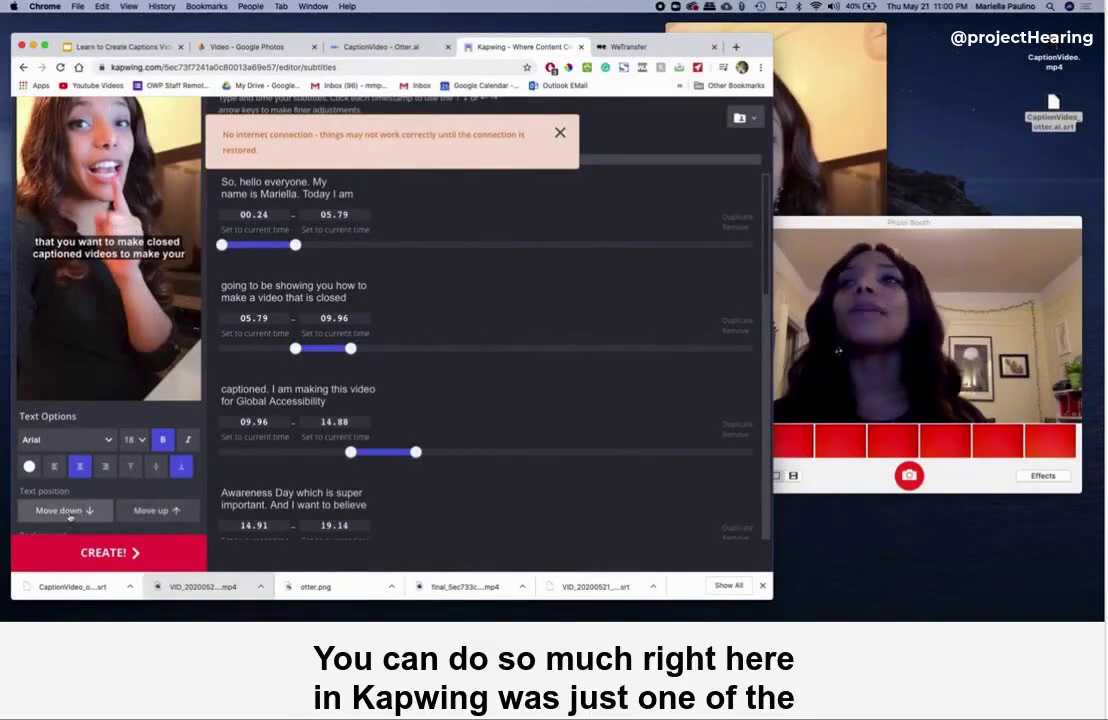
Give the subtitles a Full background and set its color to pink.
scroll(153, 488, "down", 2)
scroll(153, 488, "down", 2)
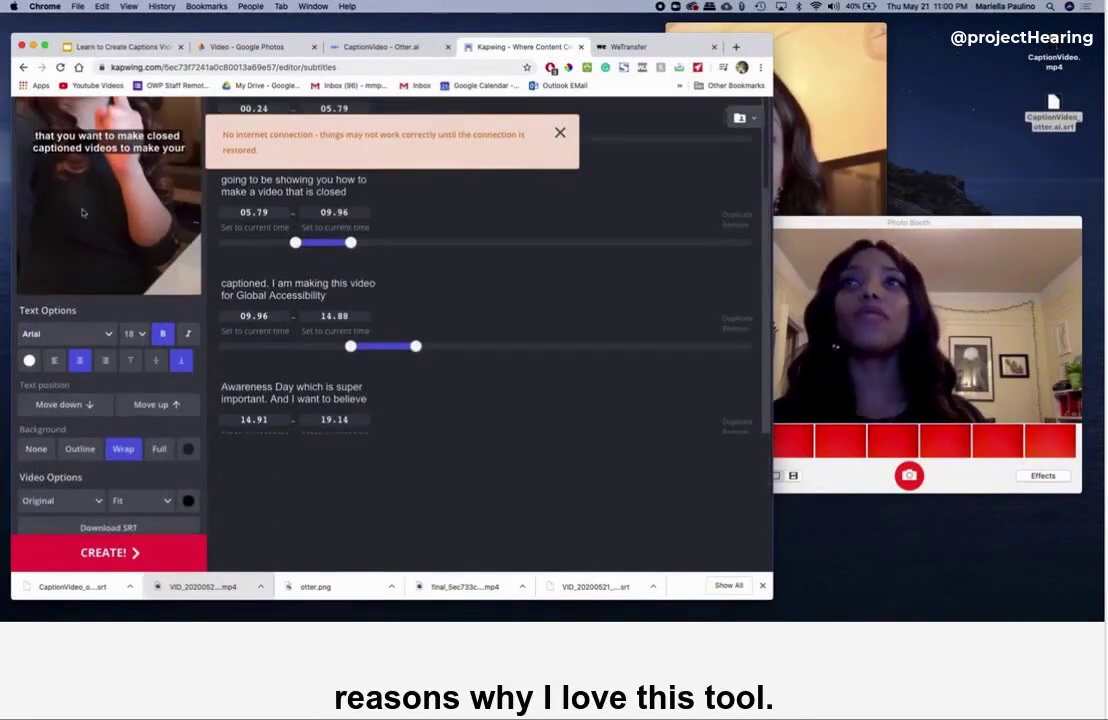
left_click(159, 448)
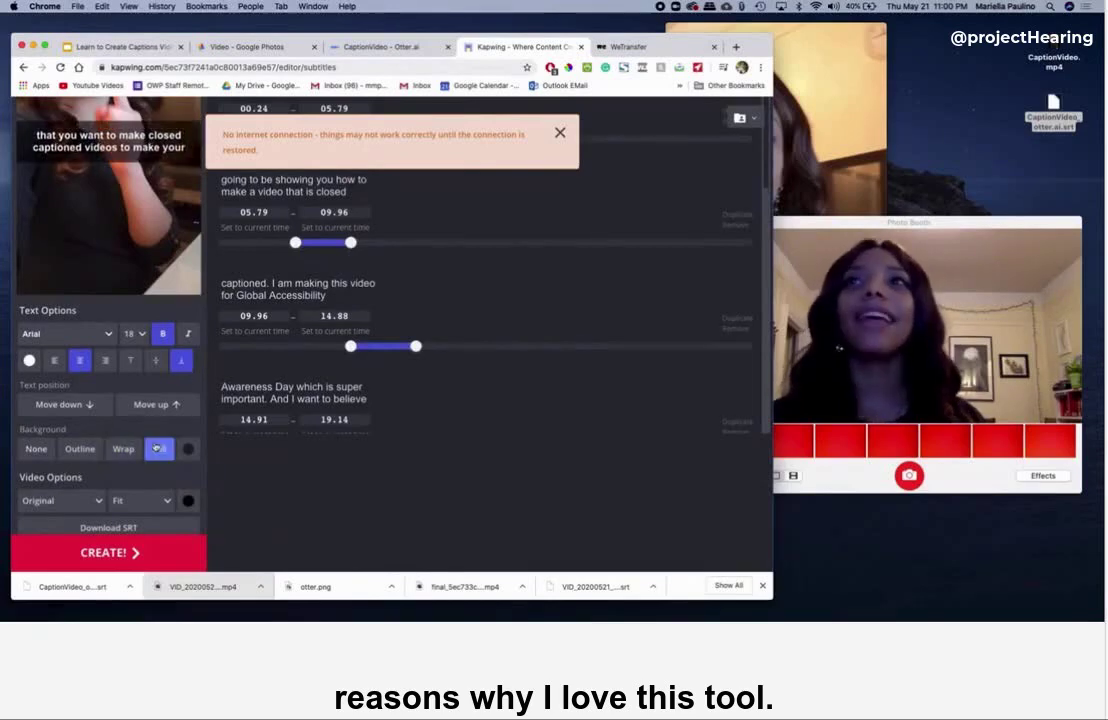
left_click(188, 450)
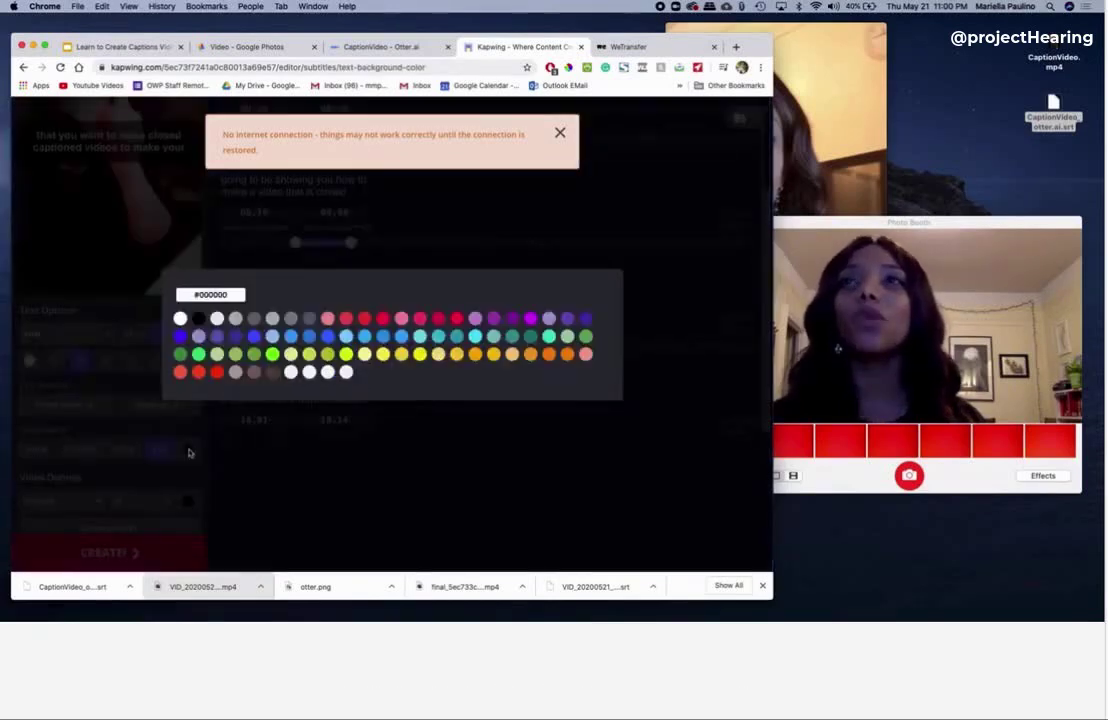
left_click(420, 318)
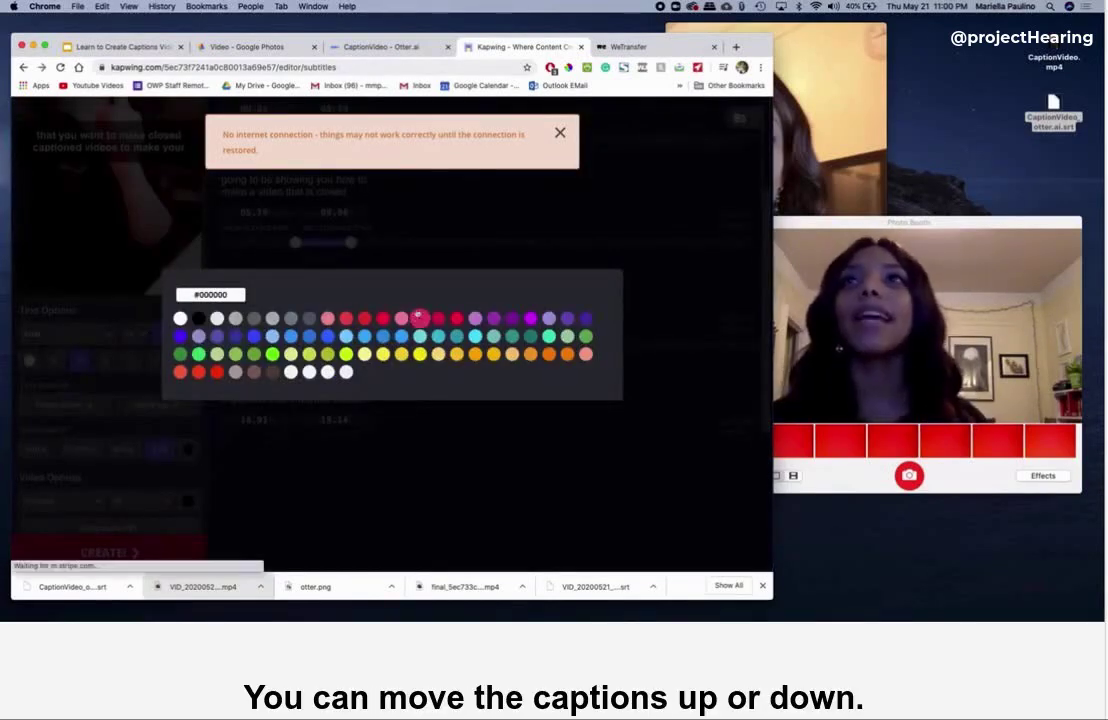
Set the subtitle font to Montserrat and the text size to 14.
scroll(125, 370, "up", 1)
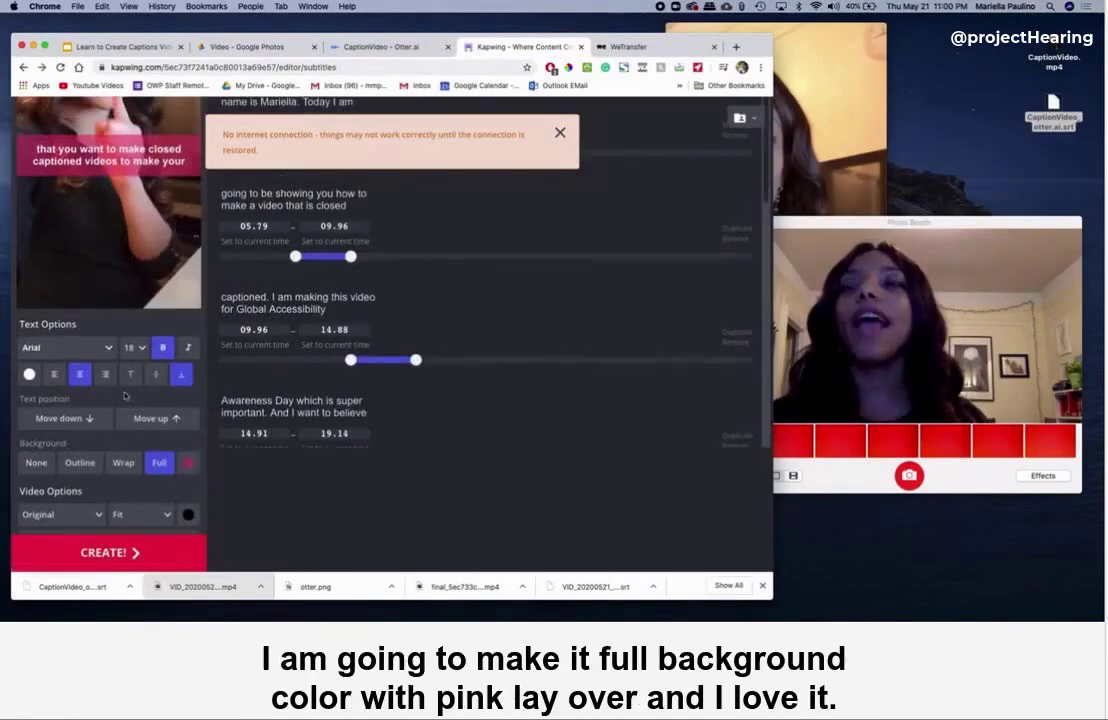
left_click(107, 362)
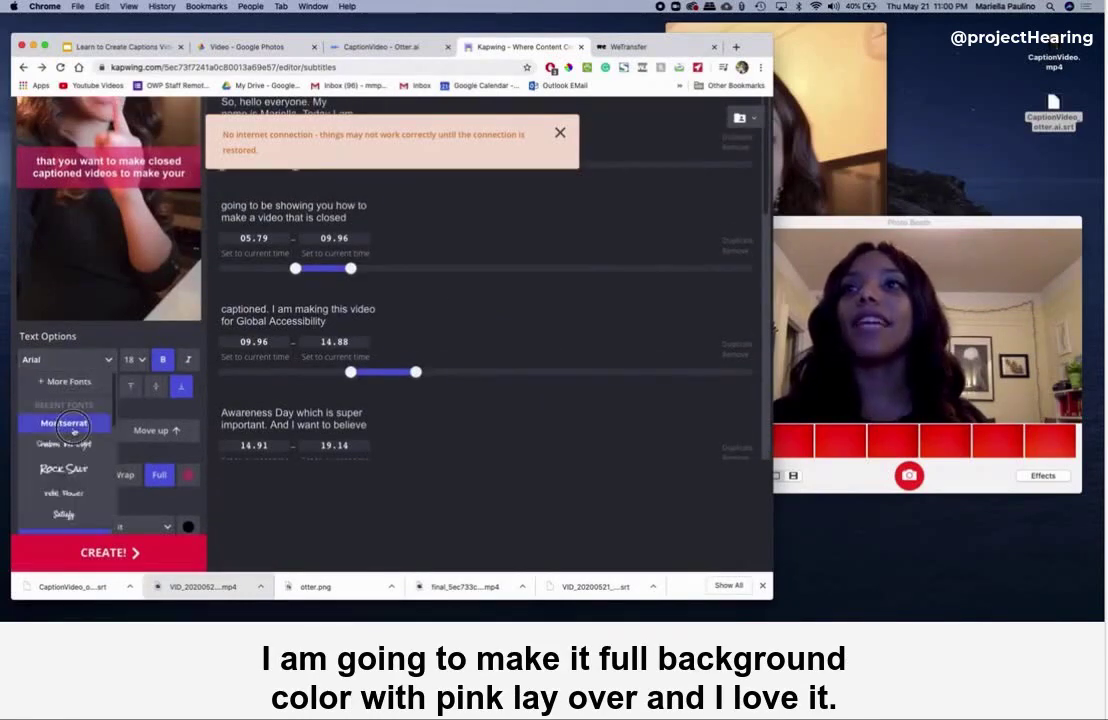
left_click(60, 368)
left_click(136, 359)
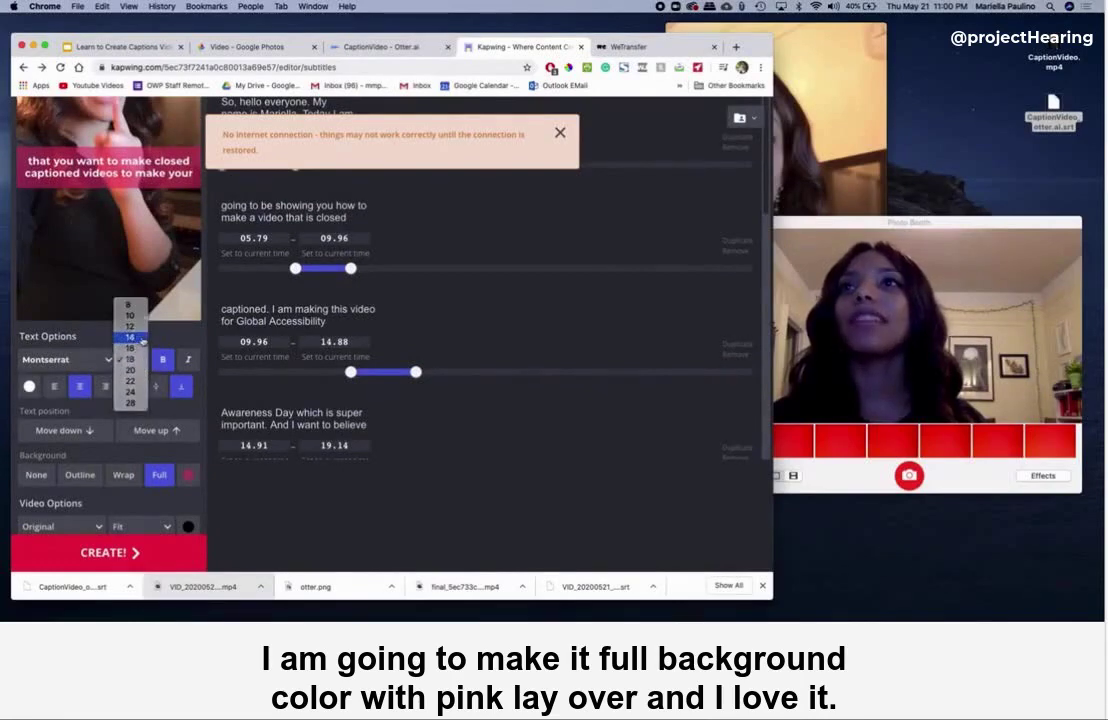
left_click(136, 337)
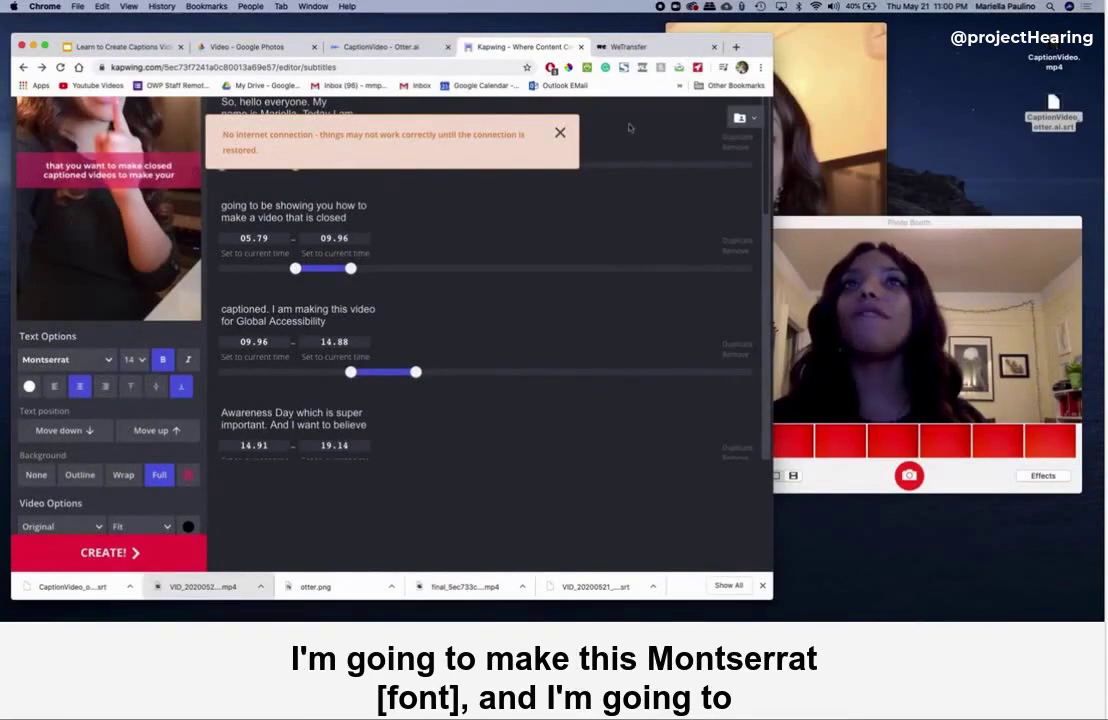
Dismiss the connection notice and create the video with the styled captions burned in.
left_click(560, 132)
scroll(154, 288, "down", 2)
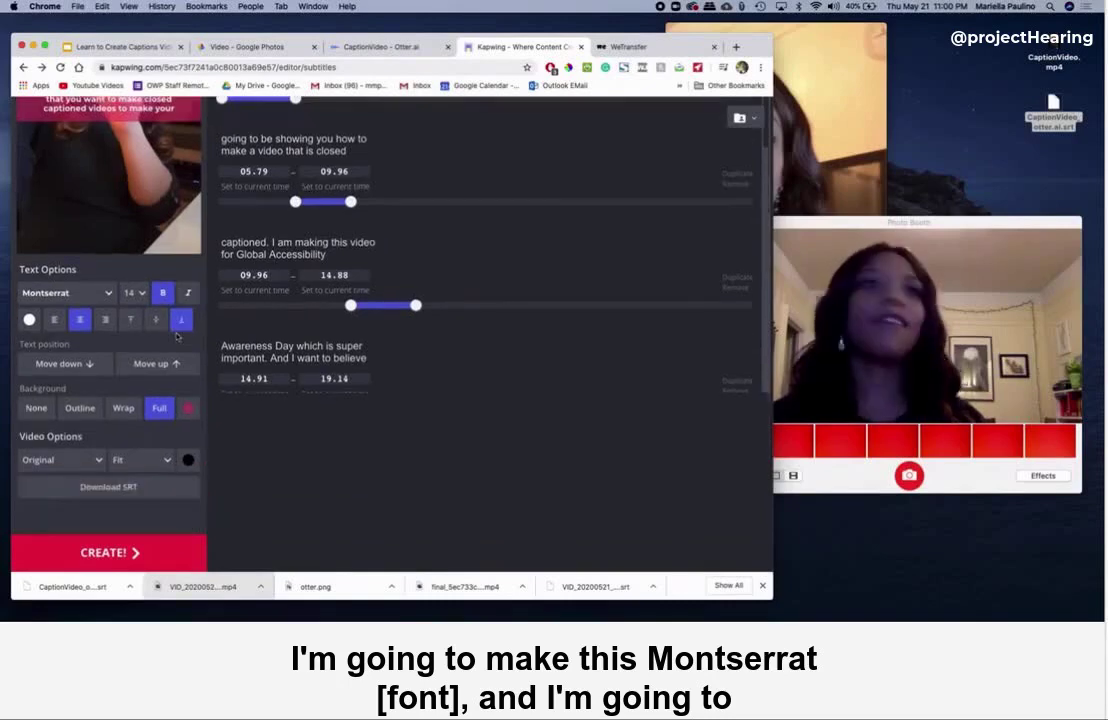
left_click(108, 552)
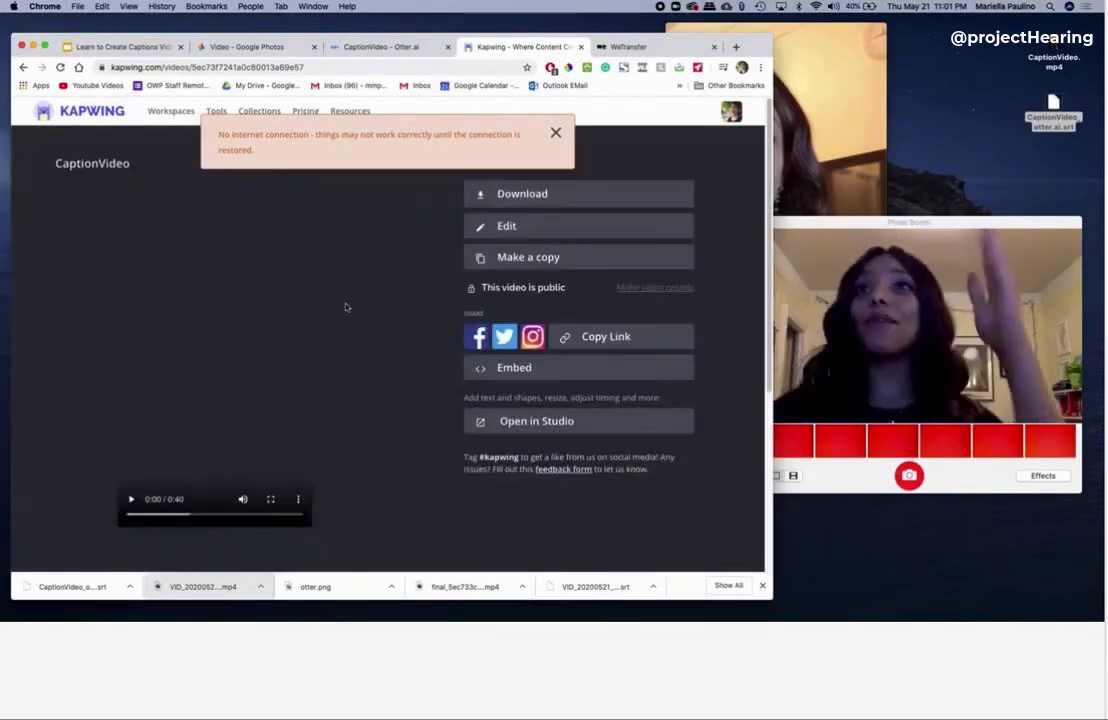
Play the opening of the finished CaptionVideo, then download it to the desktop.
left_click(131, 499)
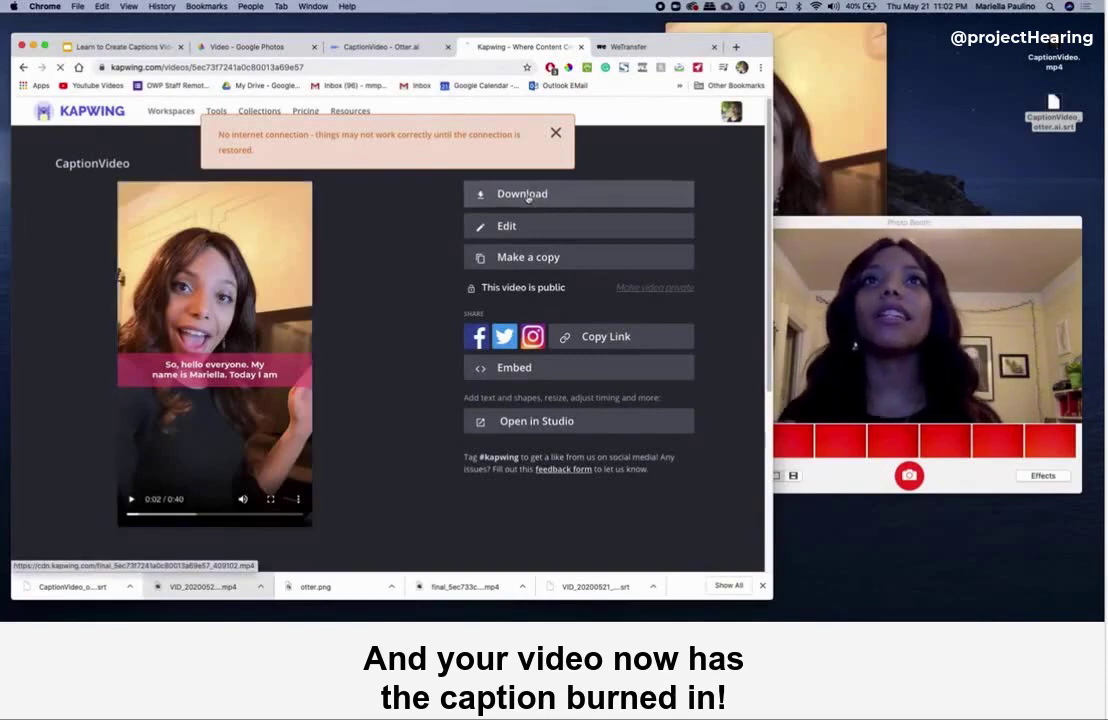
left_click(528, 197)
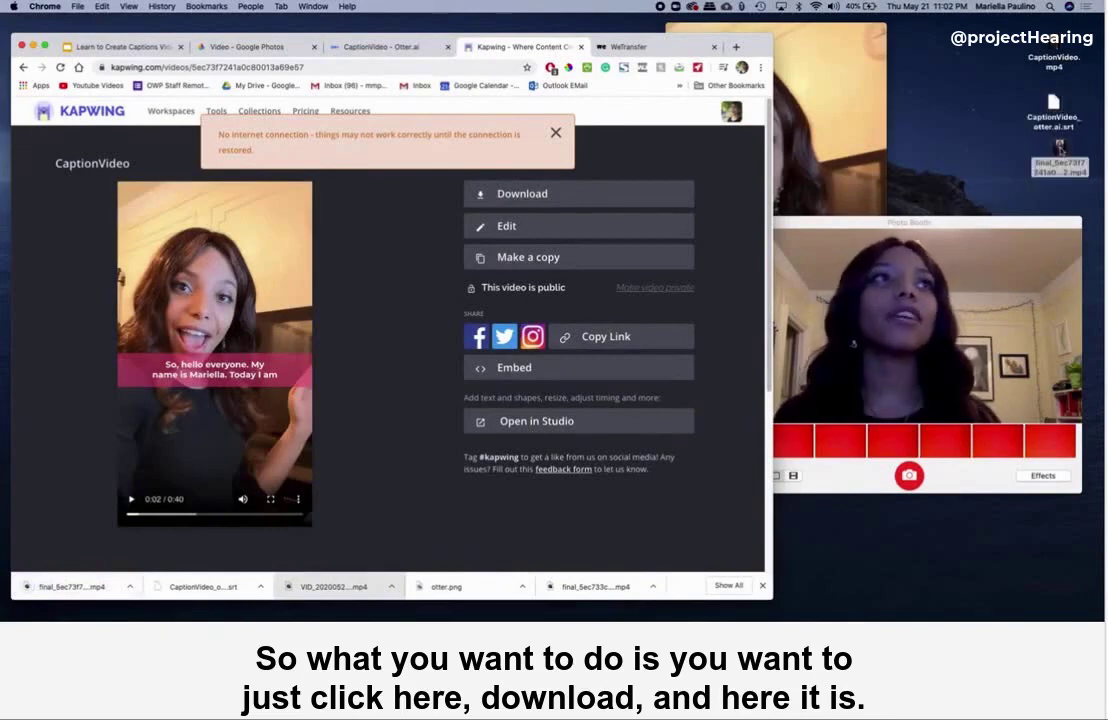
left_click(1055, 150)
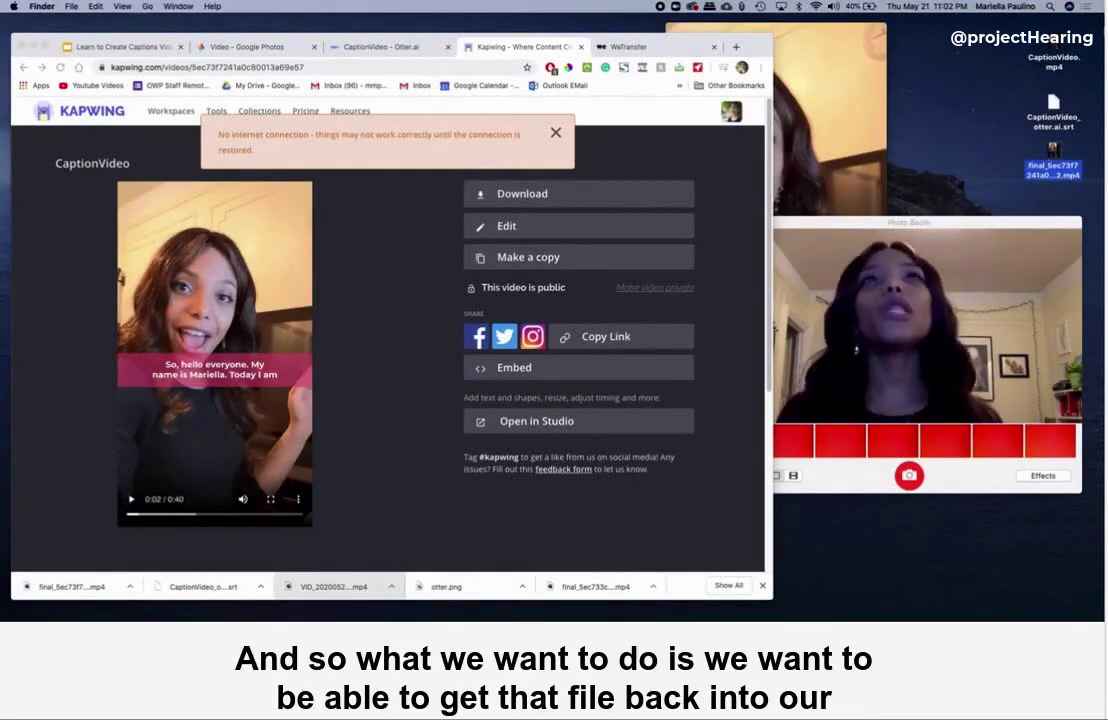
Switch to WeTransfer, add the downloaded captioned MP4 from the desktop and enter the recipient's e-mail address.
left_click(640, 47)
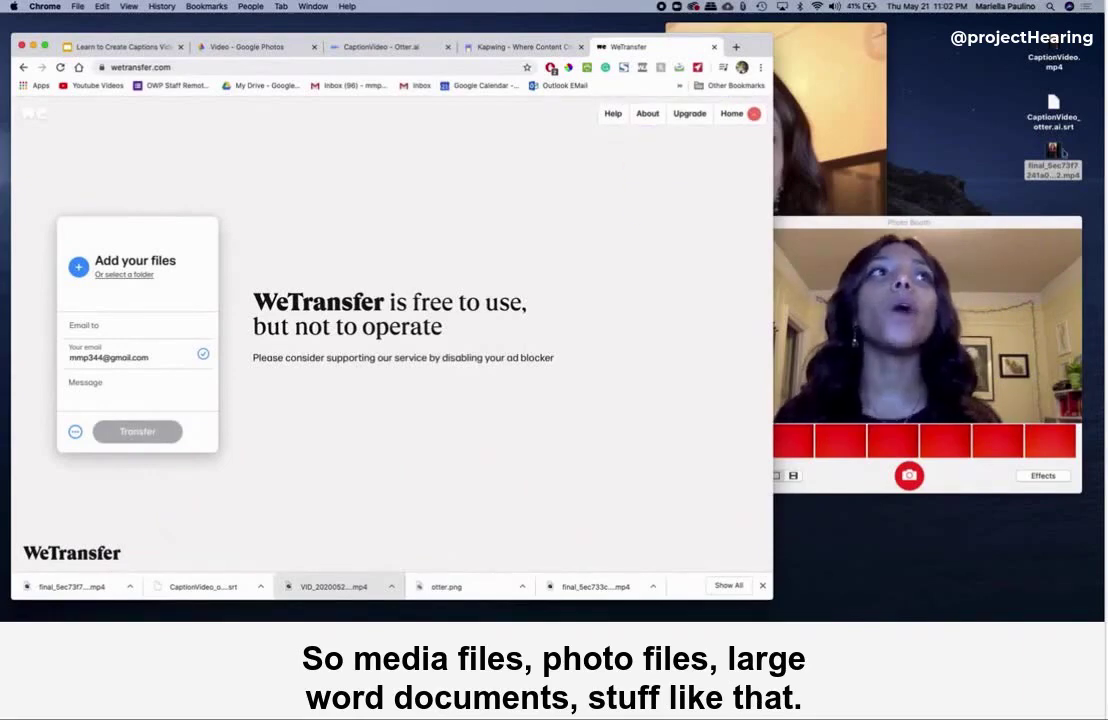
left_click_drag(1053, 160, 242, 284)
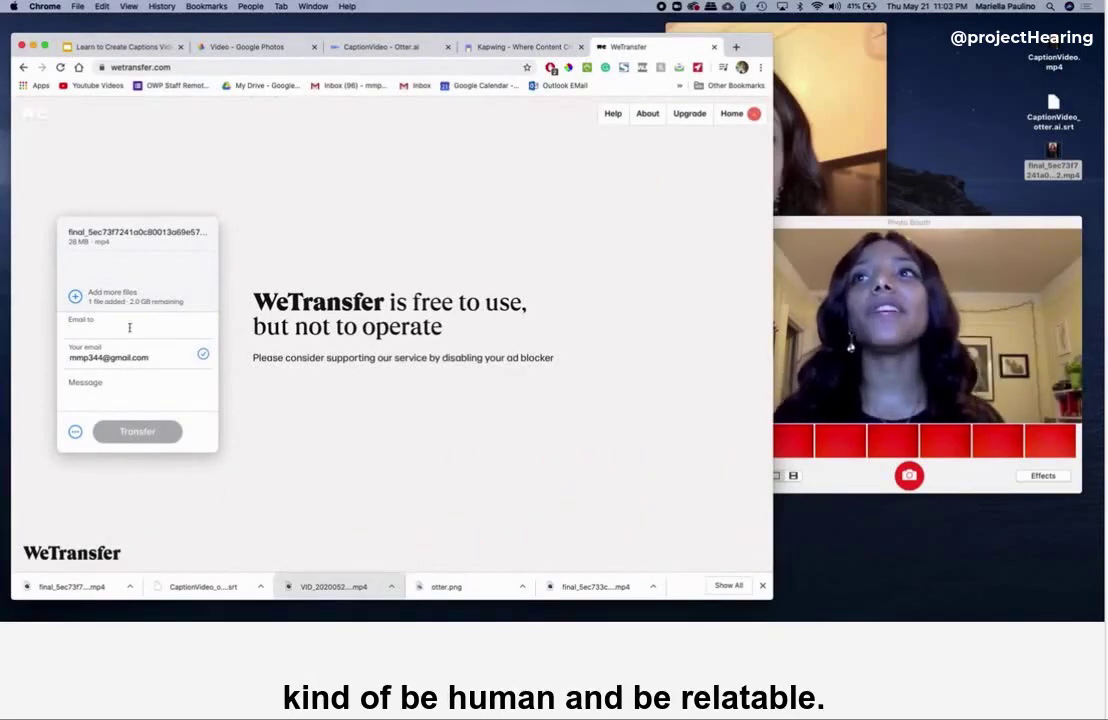
type("h")
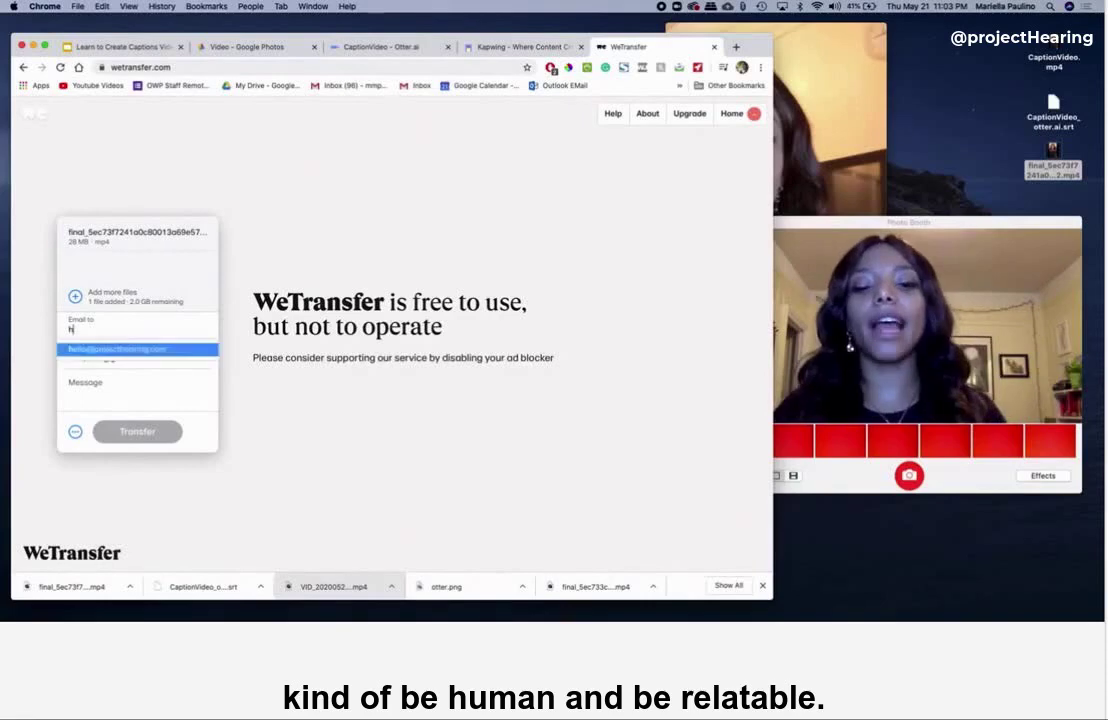
type("el")
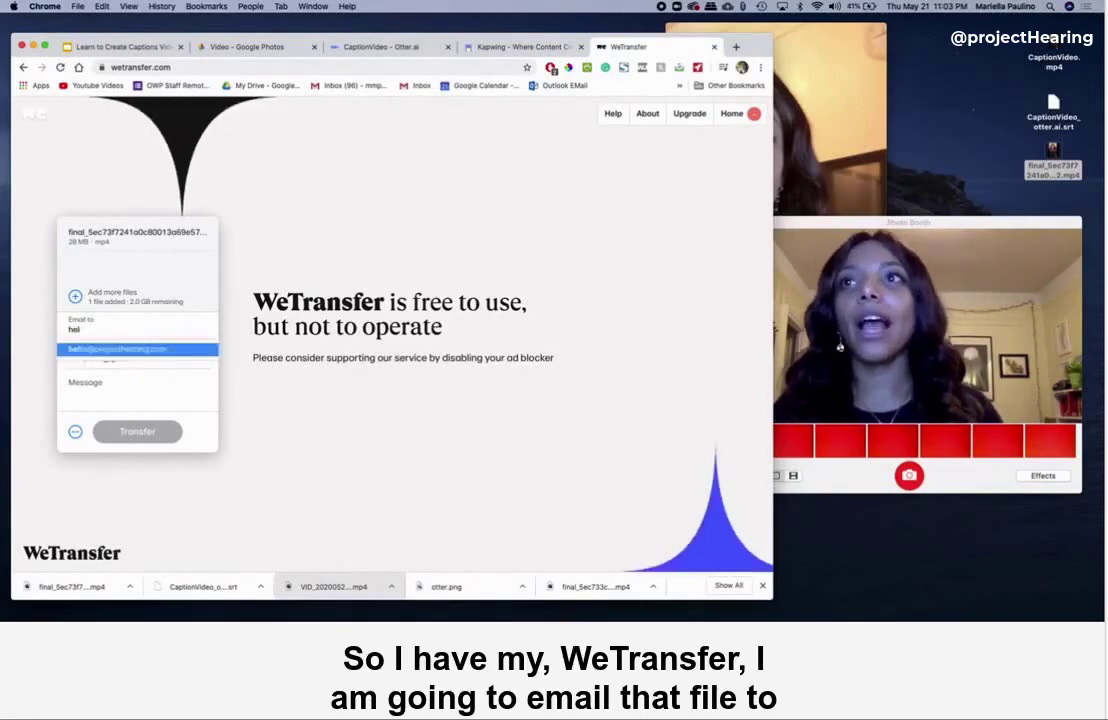
key("Return")
Write the transfer message "This is how to make a closed captioned video for #GAAD." followed by a blank line.
left_click(107, 389)
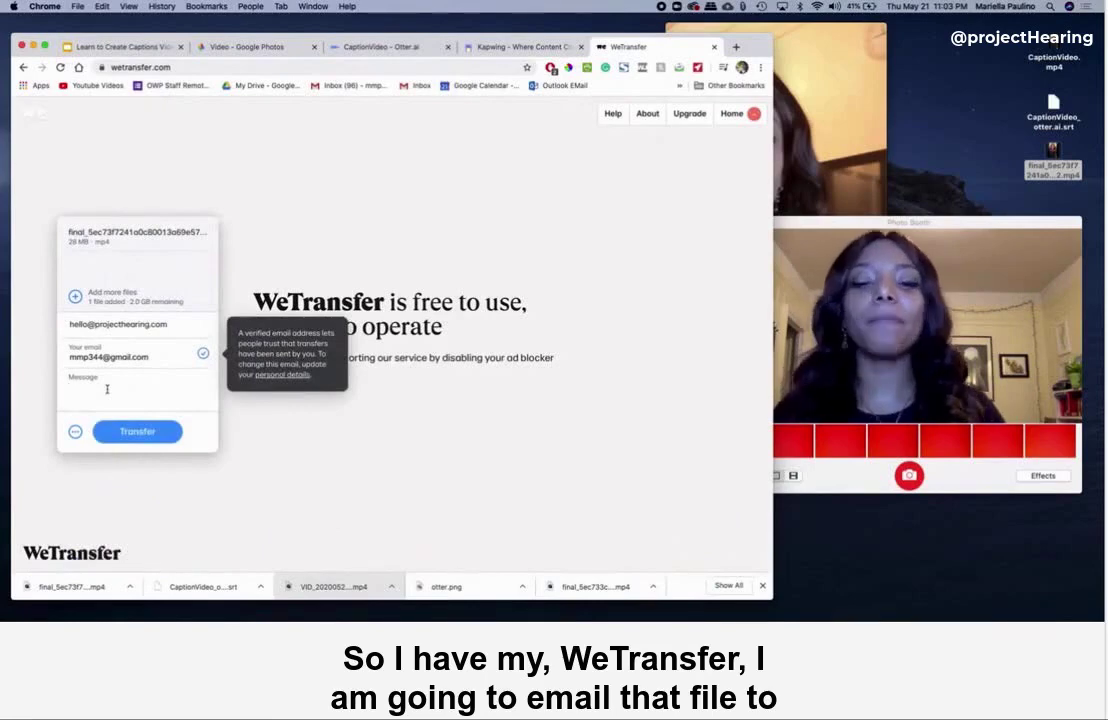
type("This is how to make a closed captioned")
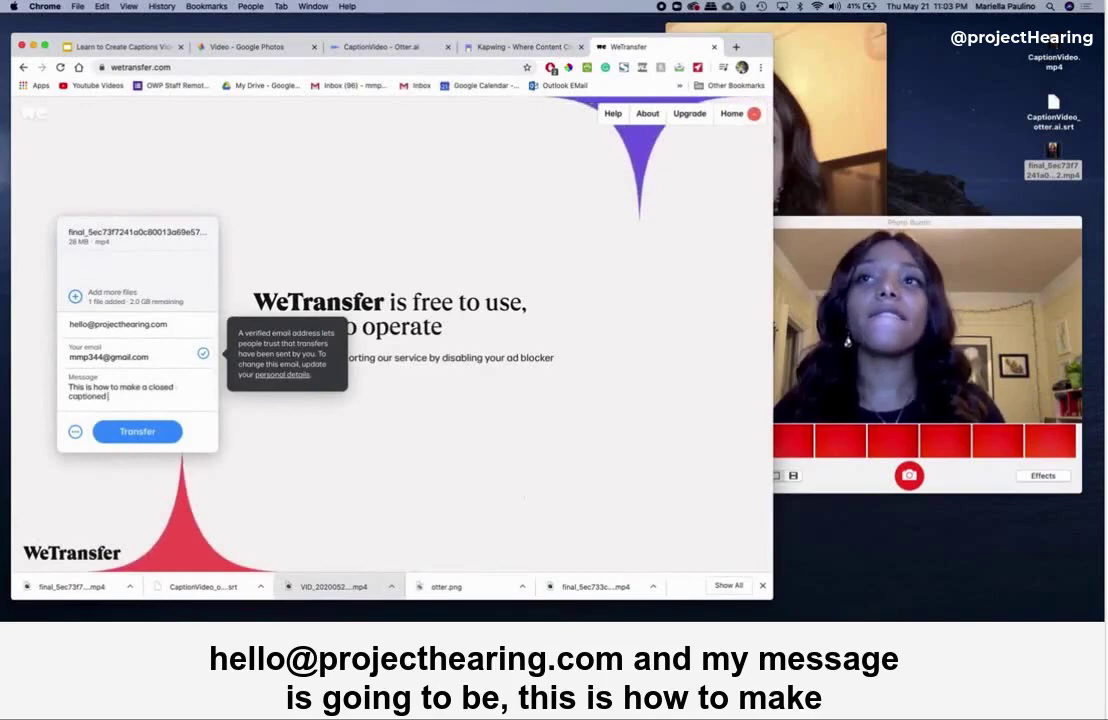
type(" video for #GAAD.")
key("Return")
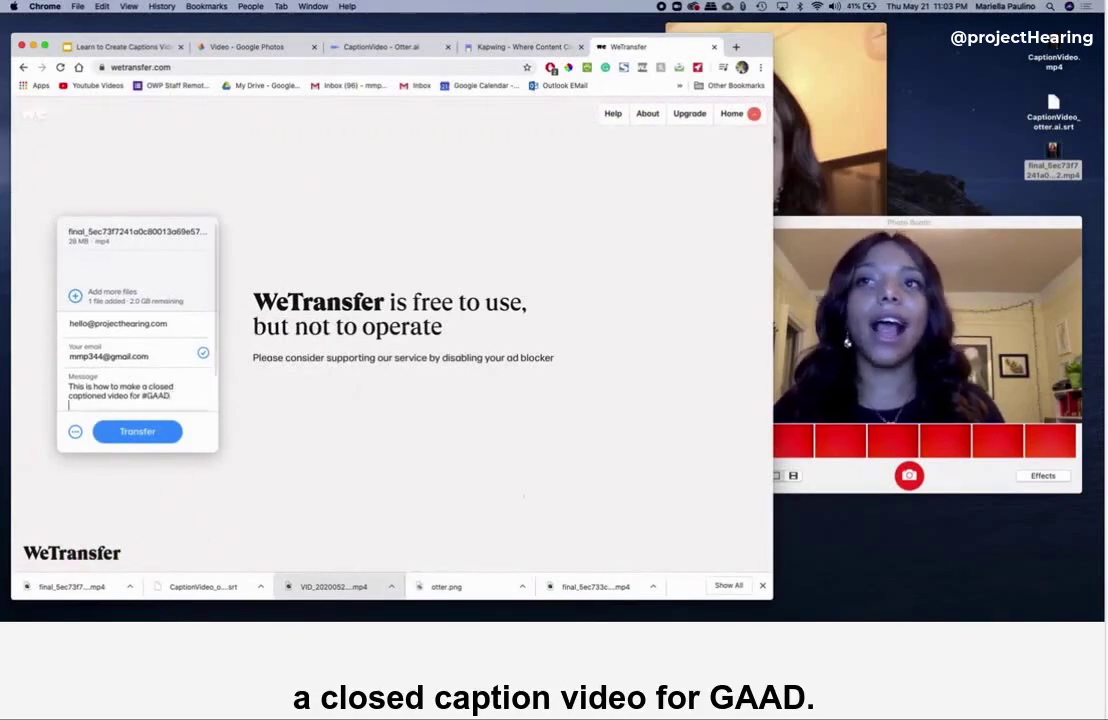
key("Return")
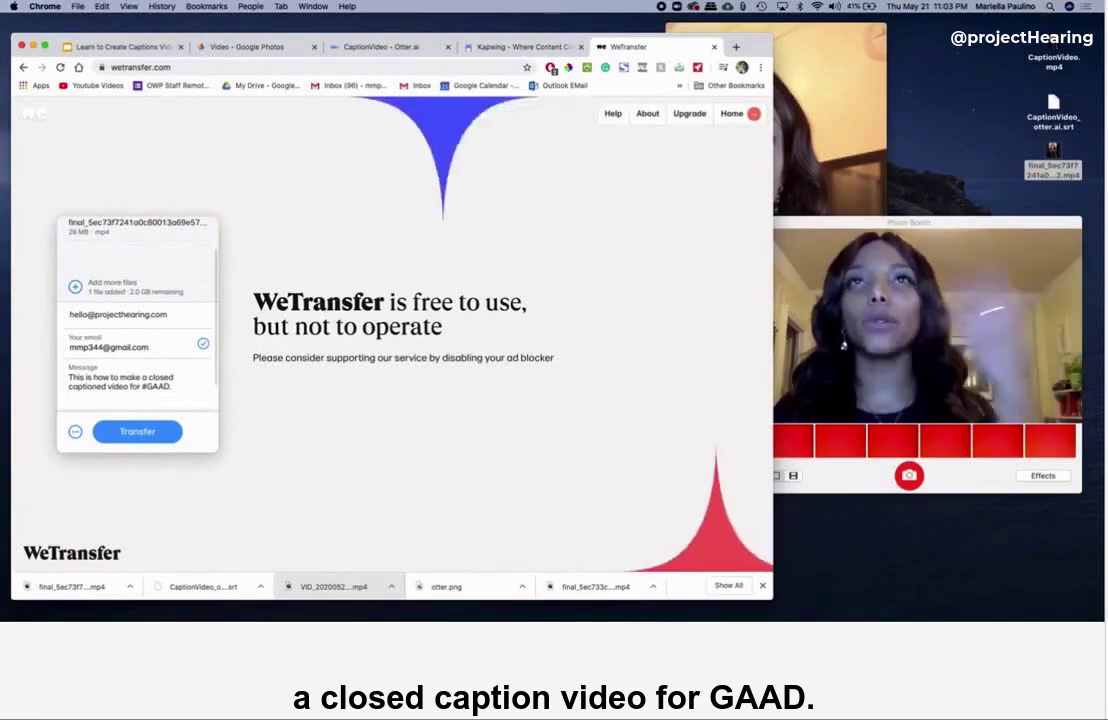
Add "ID: [speaker's name] with brown hair and a black sweater standing in front of her camera. She is a Dominican/Latina woman." and send the transfer.
type("ID")
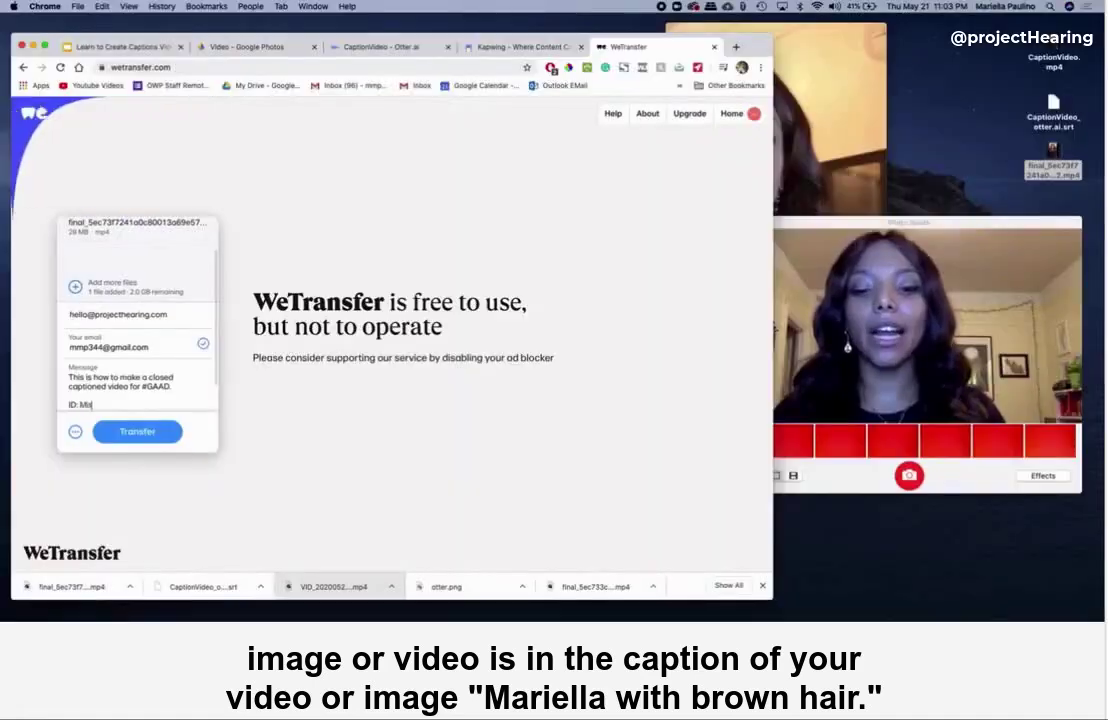
type("ella with br")
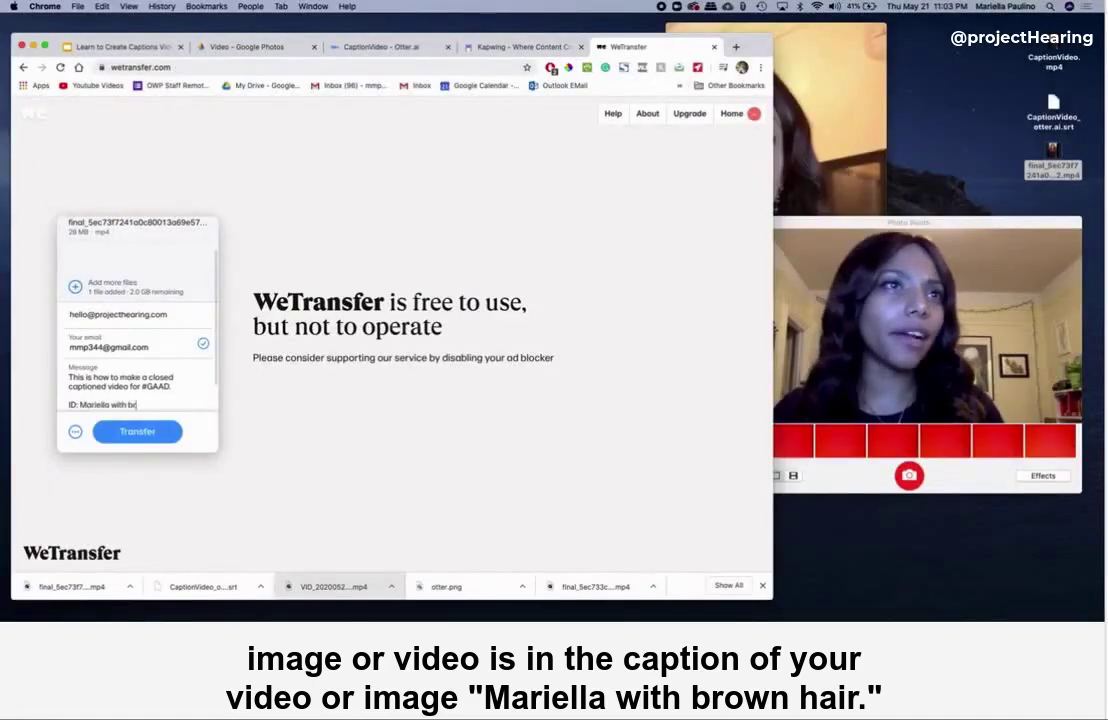
type("own h")
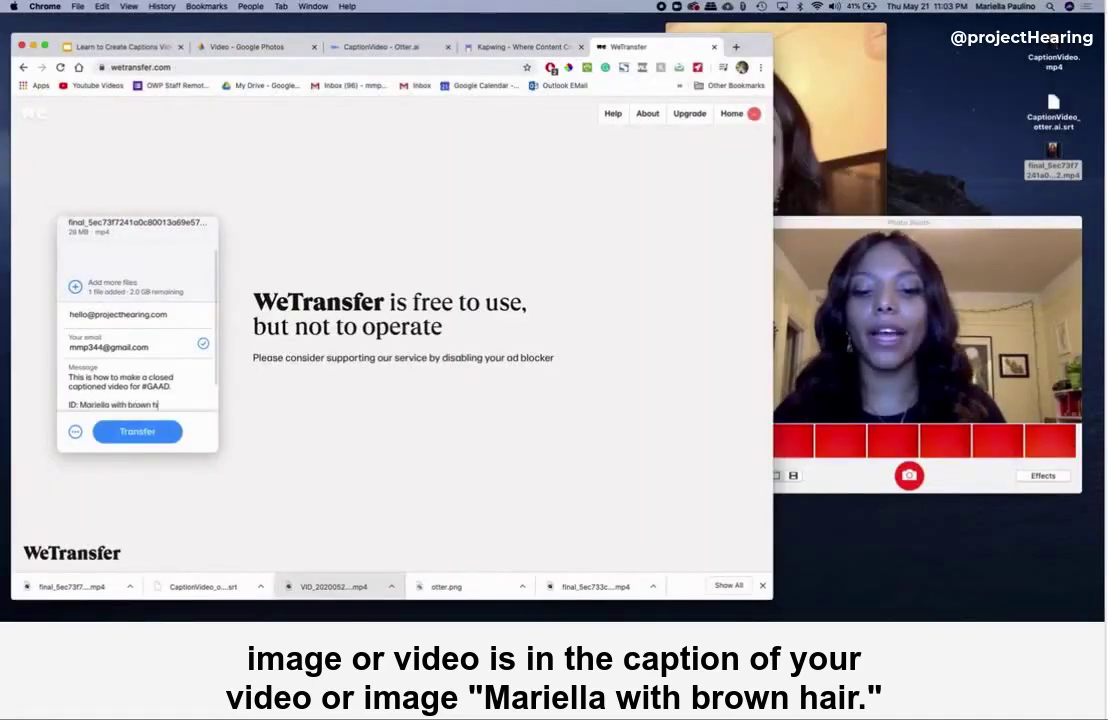
type("air and a bl")
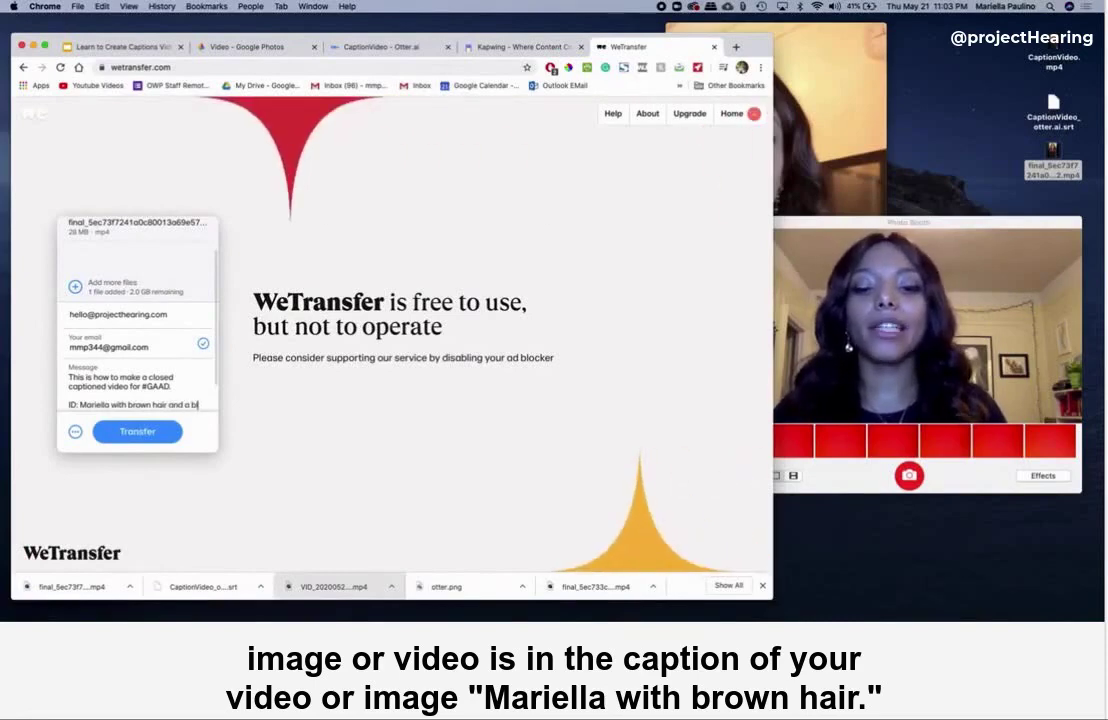
type("ack sweater standi")
type("ng in front of her")
type(" camera")
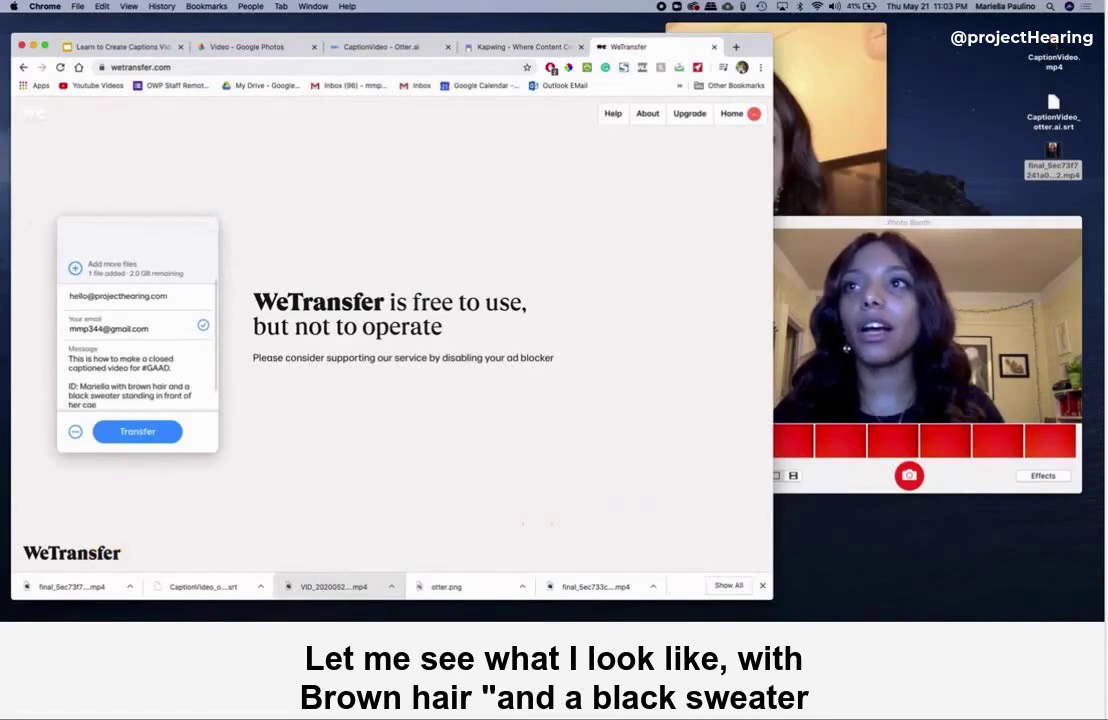
type(". She is")
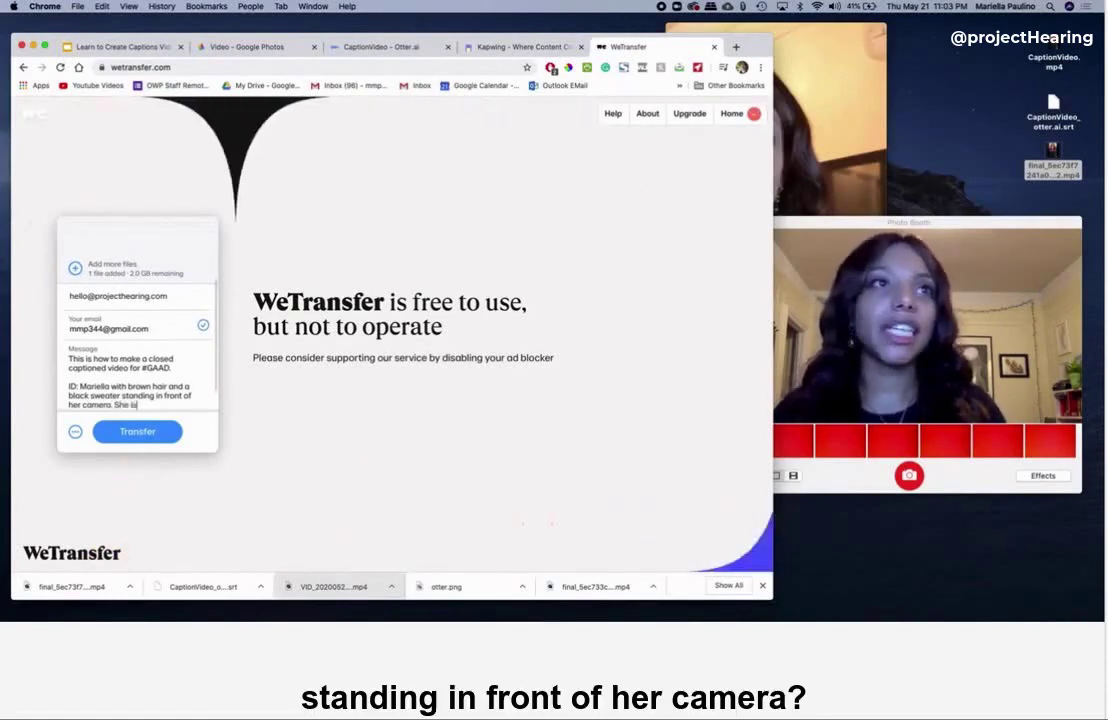
type(" a Dominican")
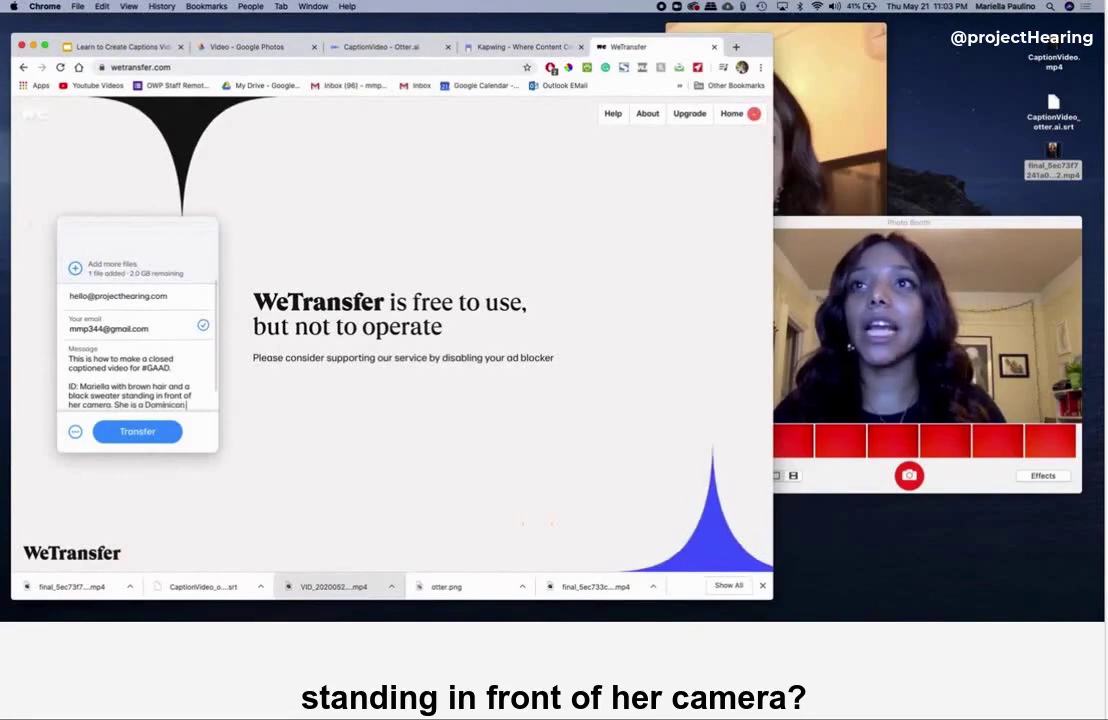
type(" w")
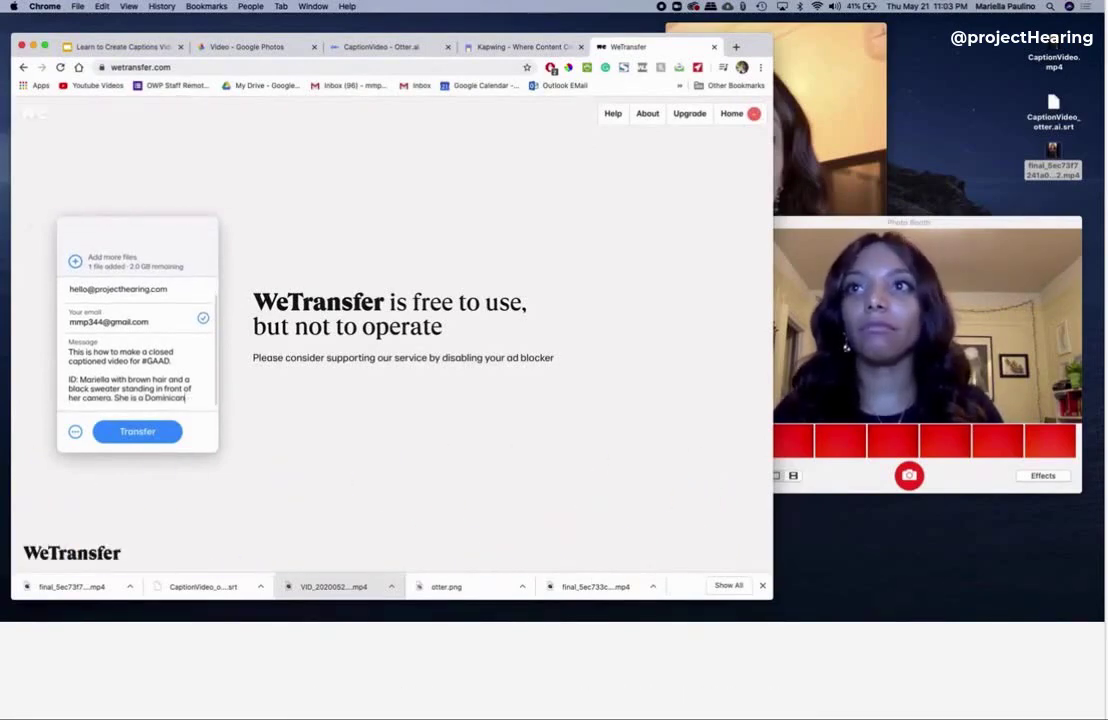
type("/Latina")
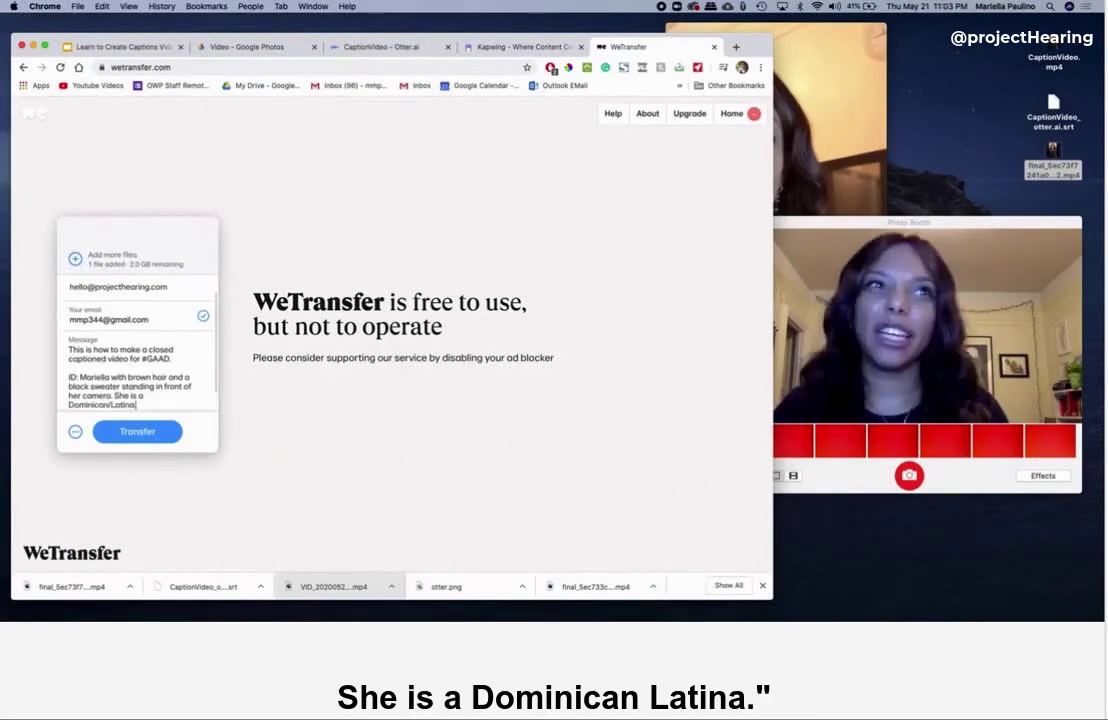
type(" woman.")
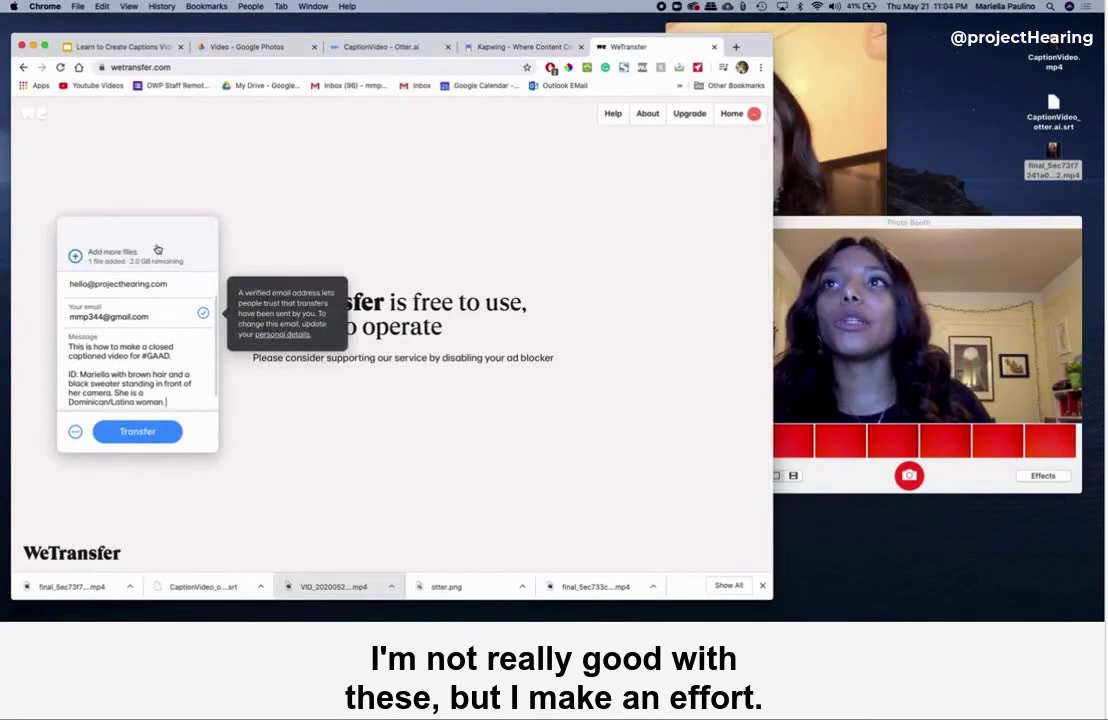
left_click(140, 432)
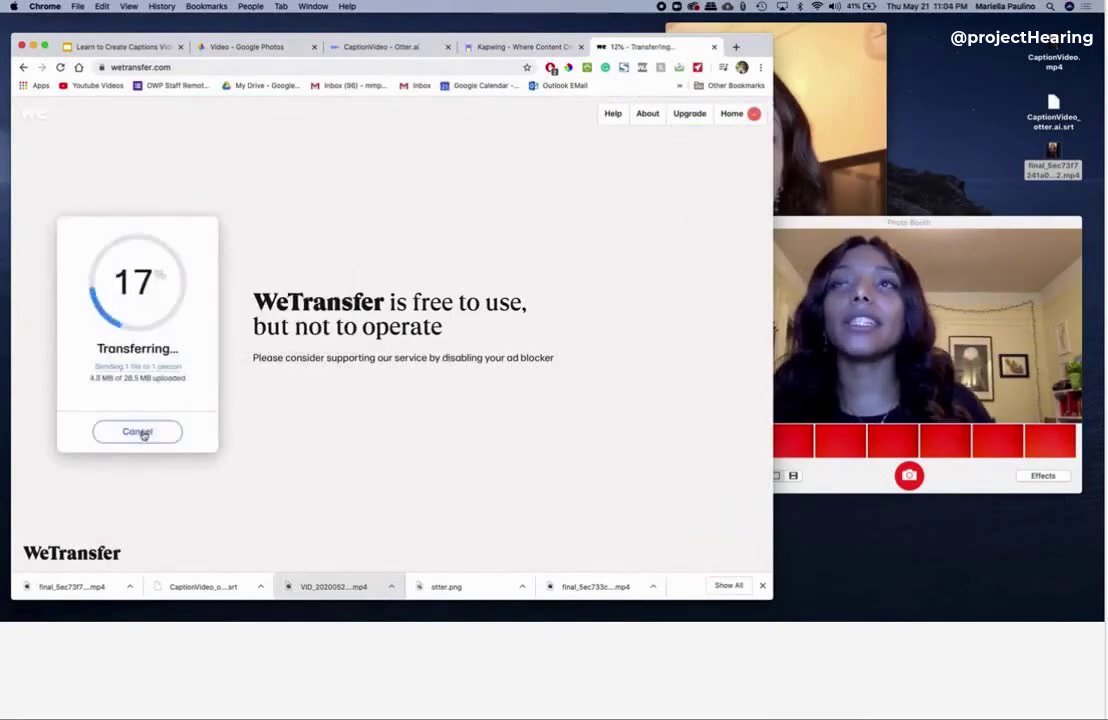